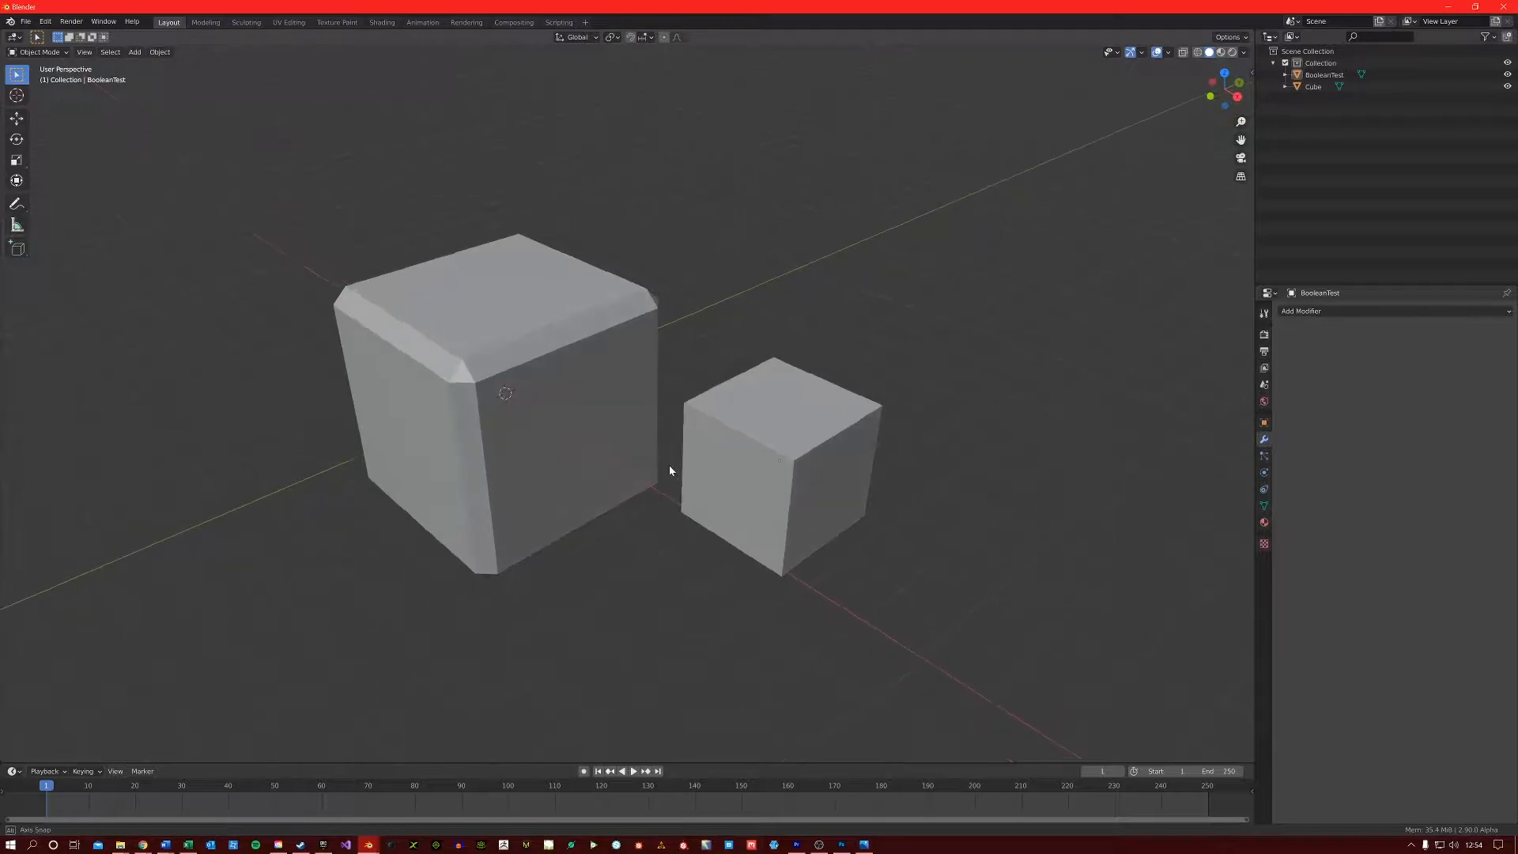
Set the smaller BooleanTest cube to display as Wire in the viewport
{"action": "left_click", "coordinate": [773, 447]}
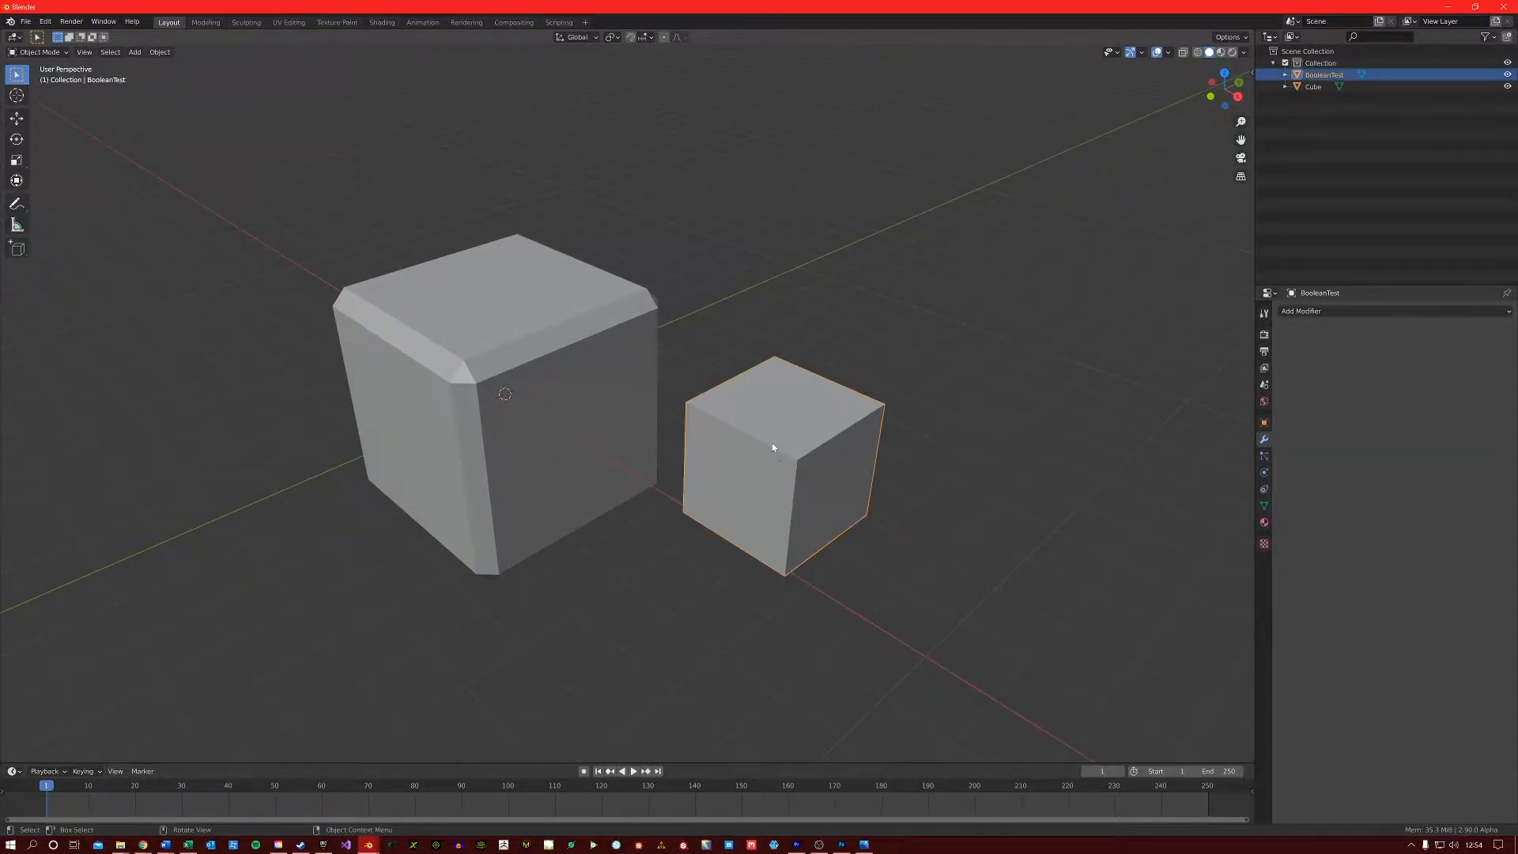
{"action": "left_click", "coordinate": [1263, 422]}
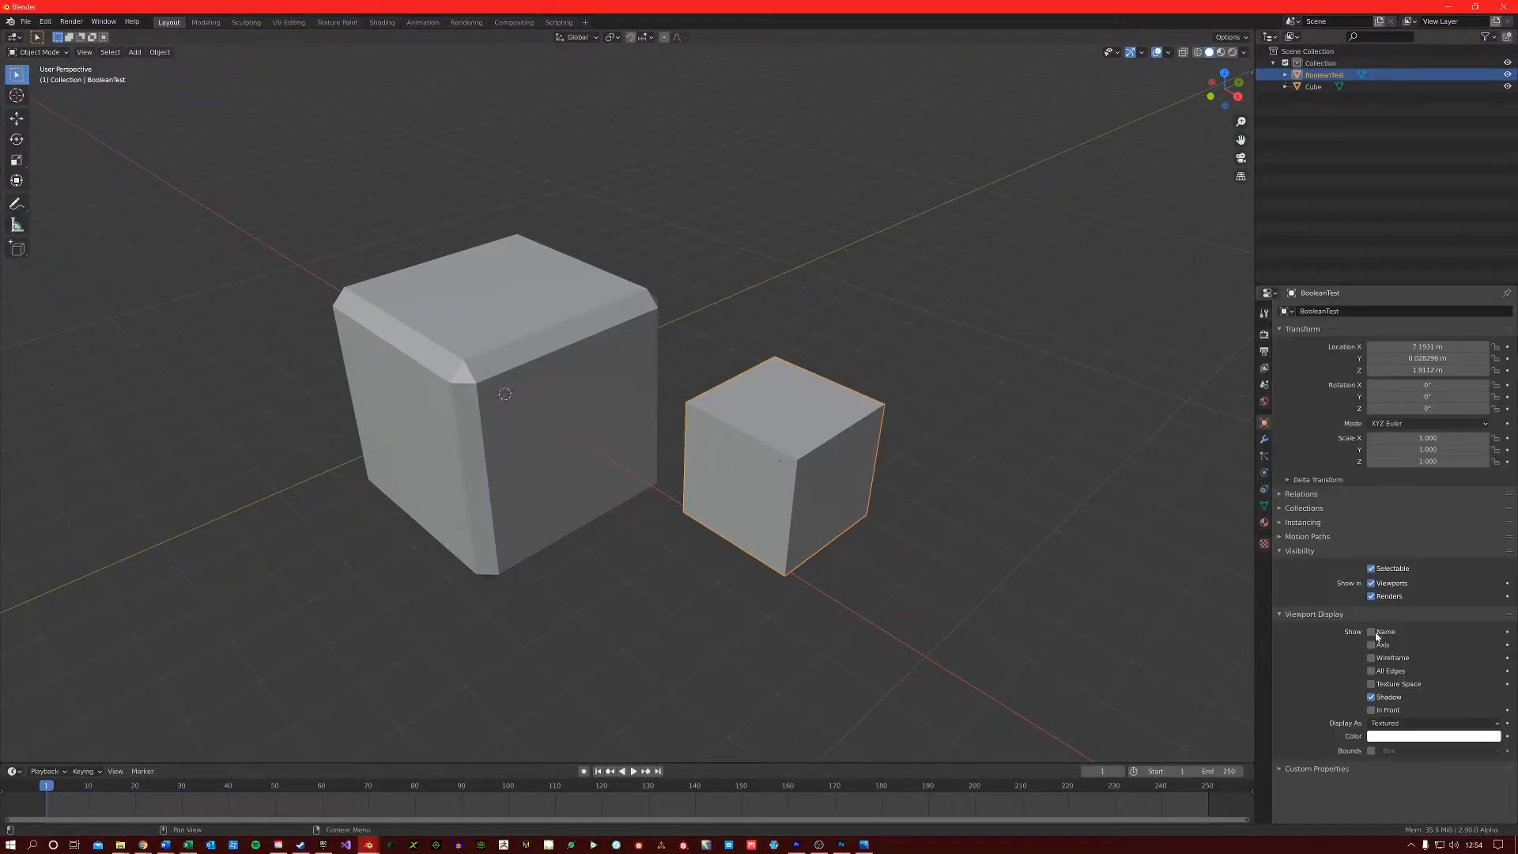
{"action": "left_click", "coordinate": [1405, 725]}
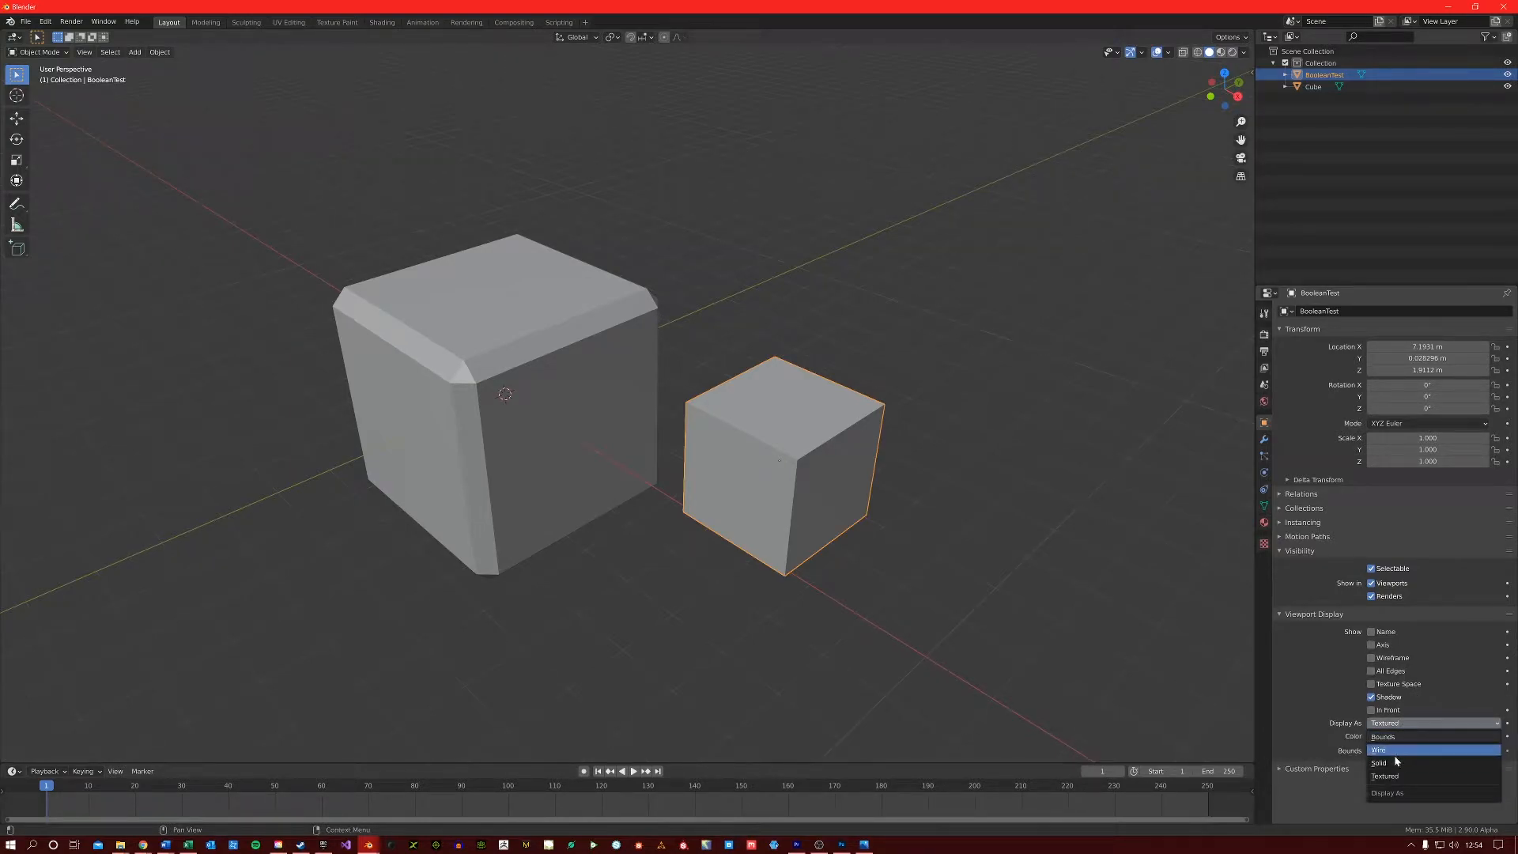
{"action": "left_click", "coordinate": [1395, 752]}
{"action": "middle_click_drag", "start_coordinate": [845, 561], "coordinate": [839, 560]}
{"action": "left_click", "coordinate": [840, 561]}
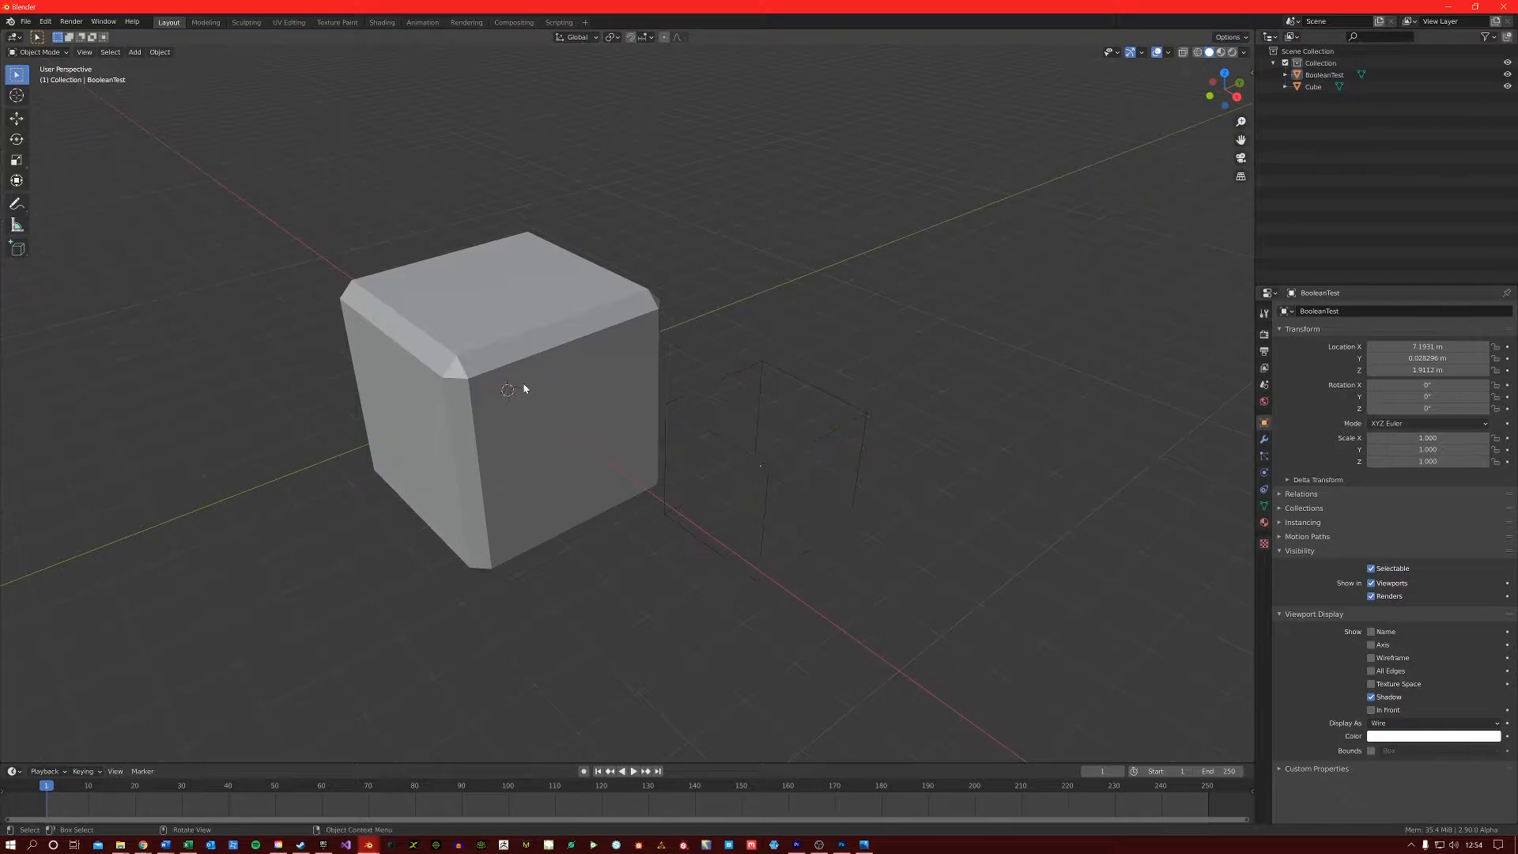
Add a Boolean modifier in Difference mode to the larger bevelled cube, using BooleanTest as the object
{"action": "left_click", "coordinate": [574, 366]}
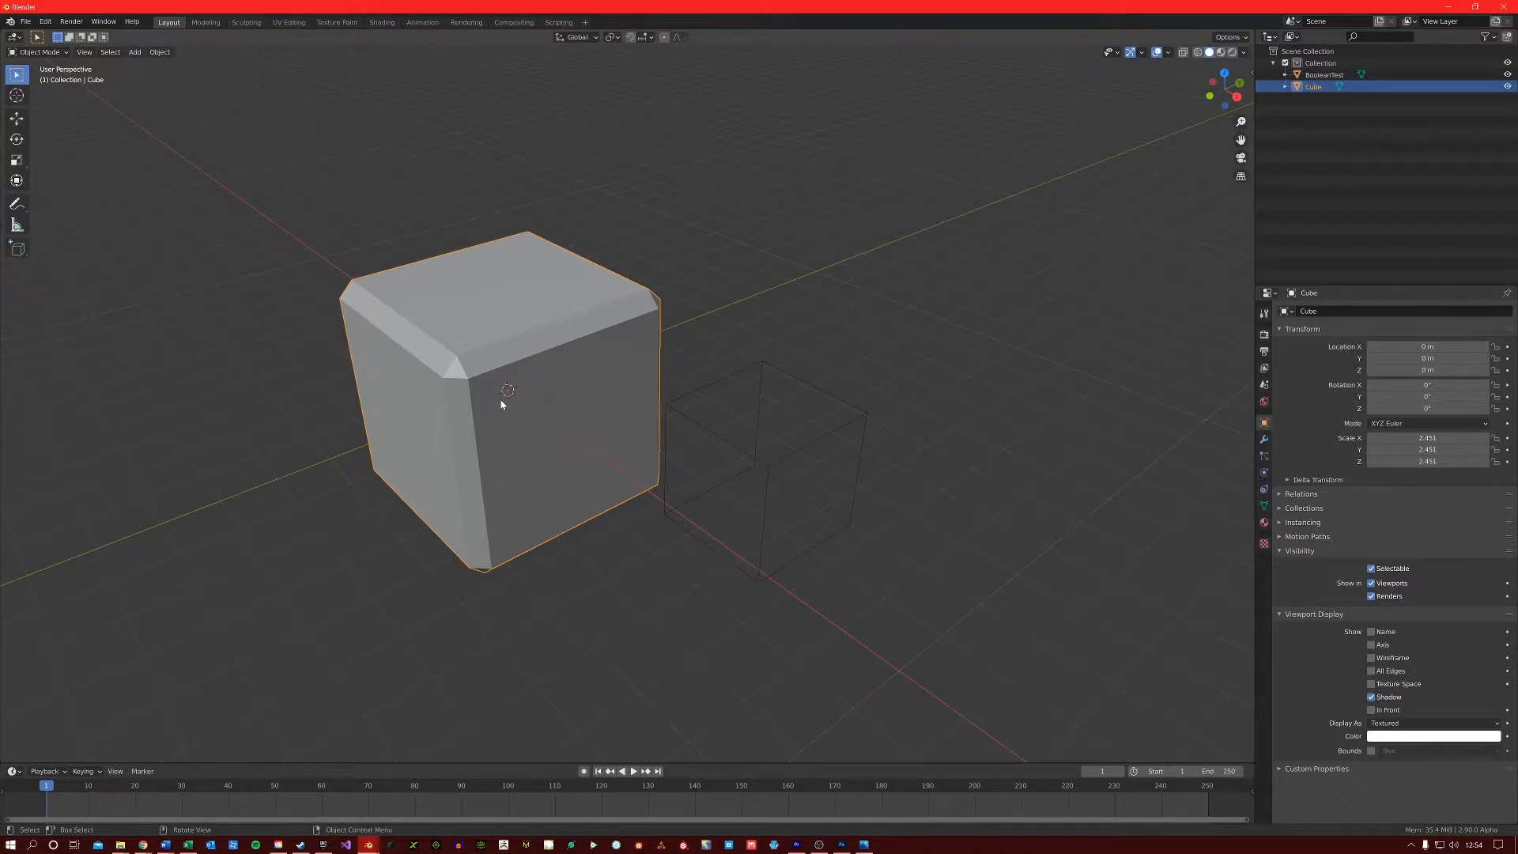
{"action": "left_click", "coordinate": [1263, 439]}
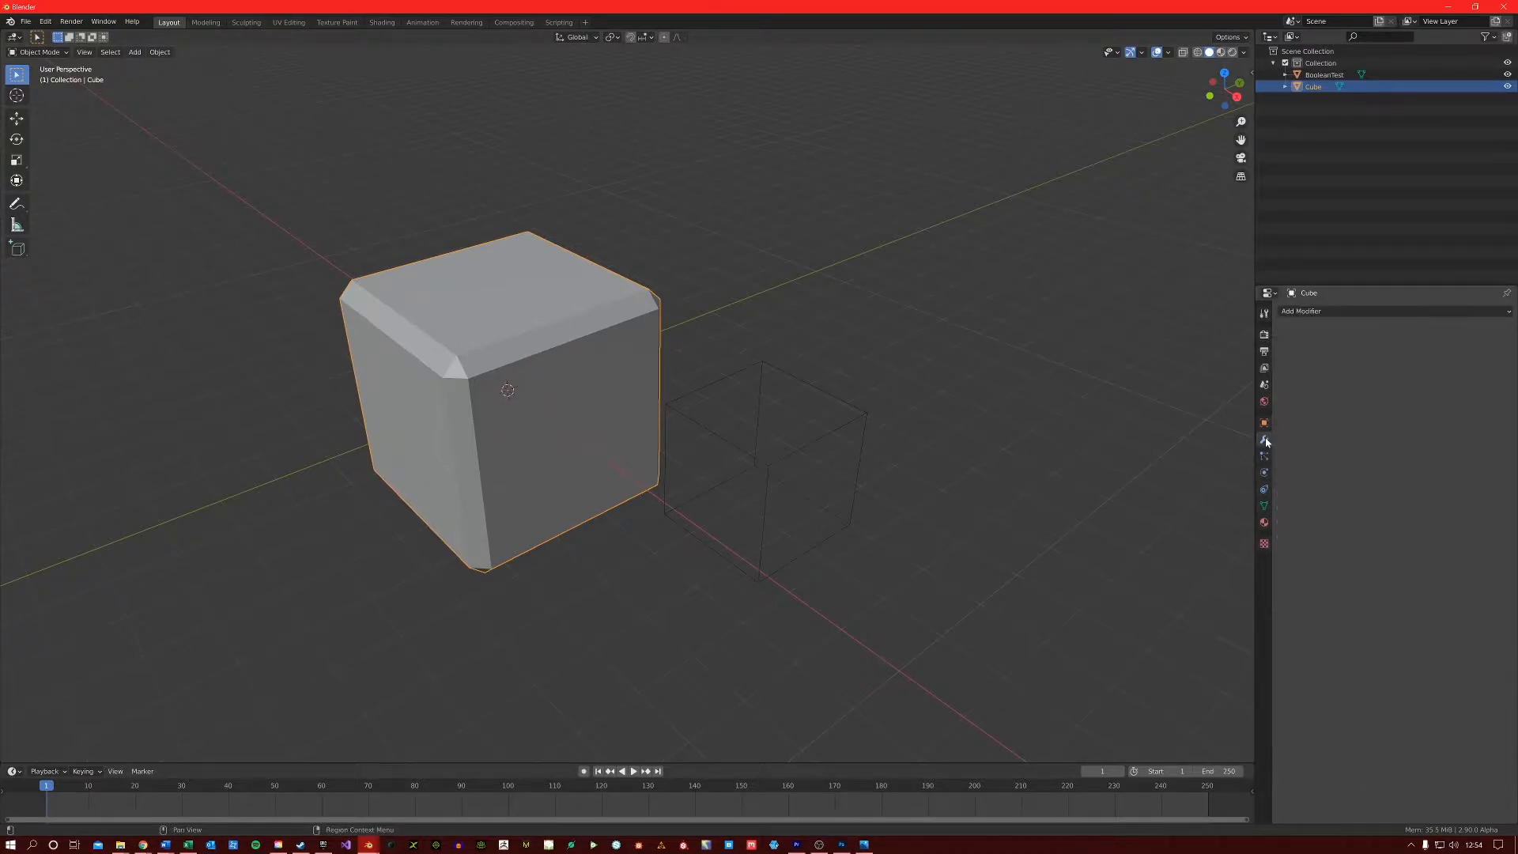
{"action": "left_click", "coordinate": [1368, 310]}
{"action": "left_click", "coordinate": [1287, 363]}
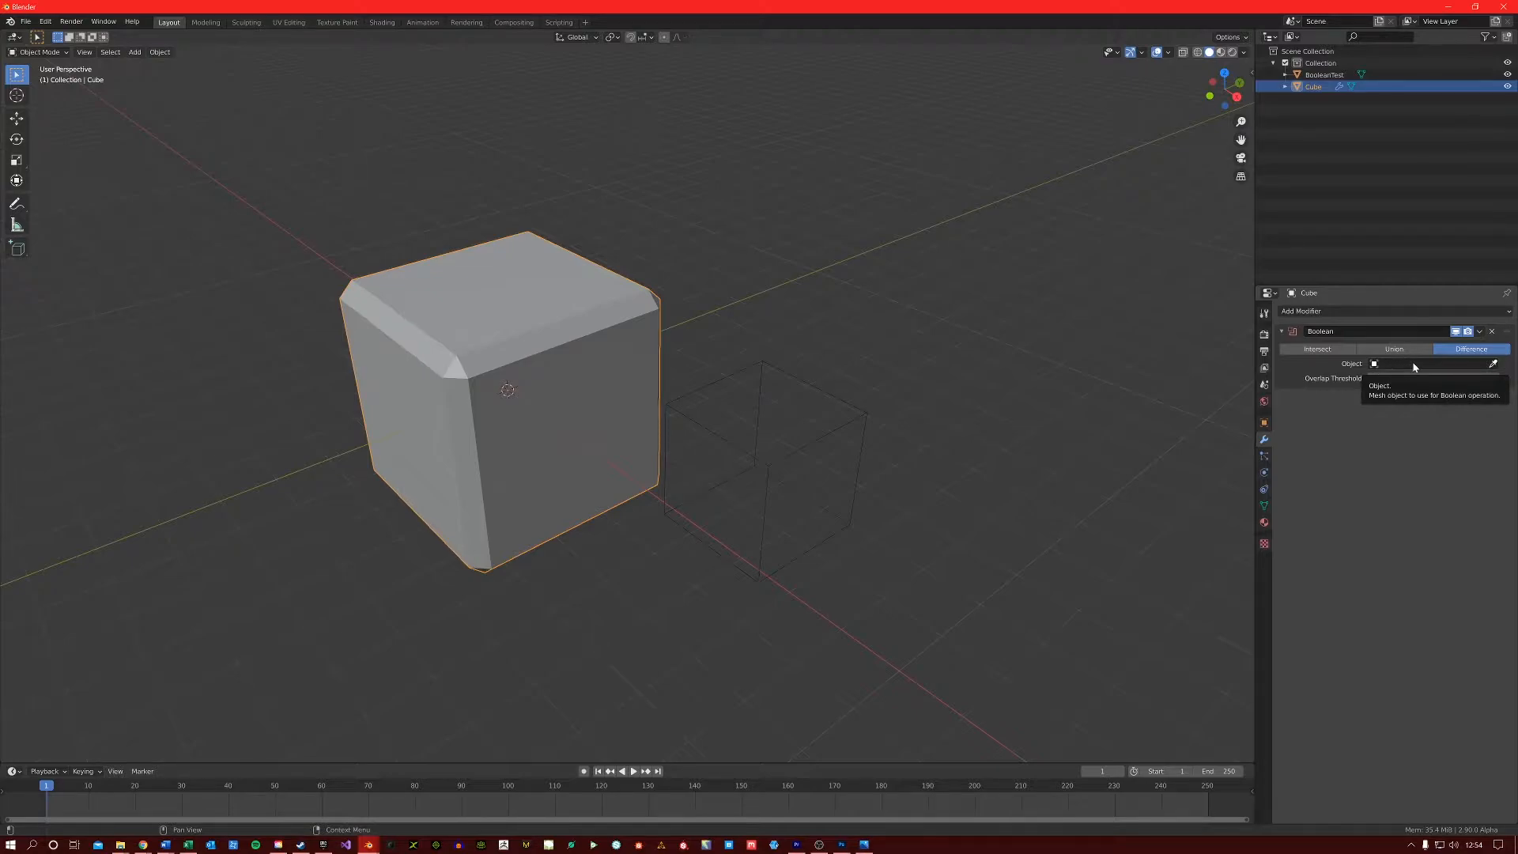
{"action": "left_click", "coordinate": [765, 476]}
{"action": "left_click", "coordinate": [506, 411]}
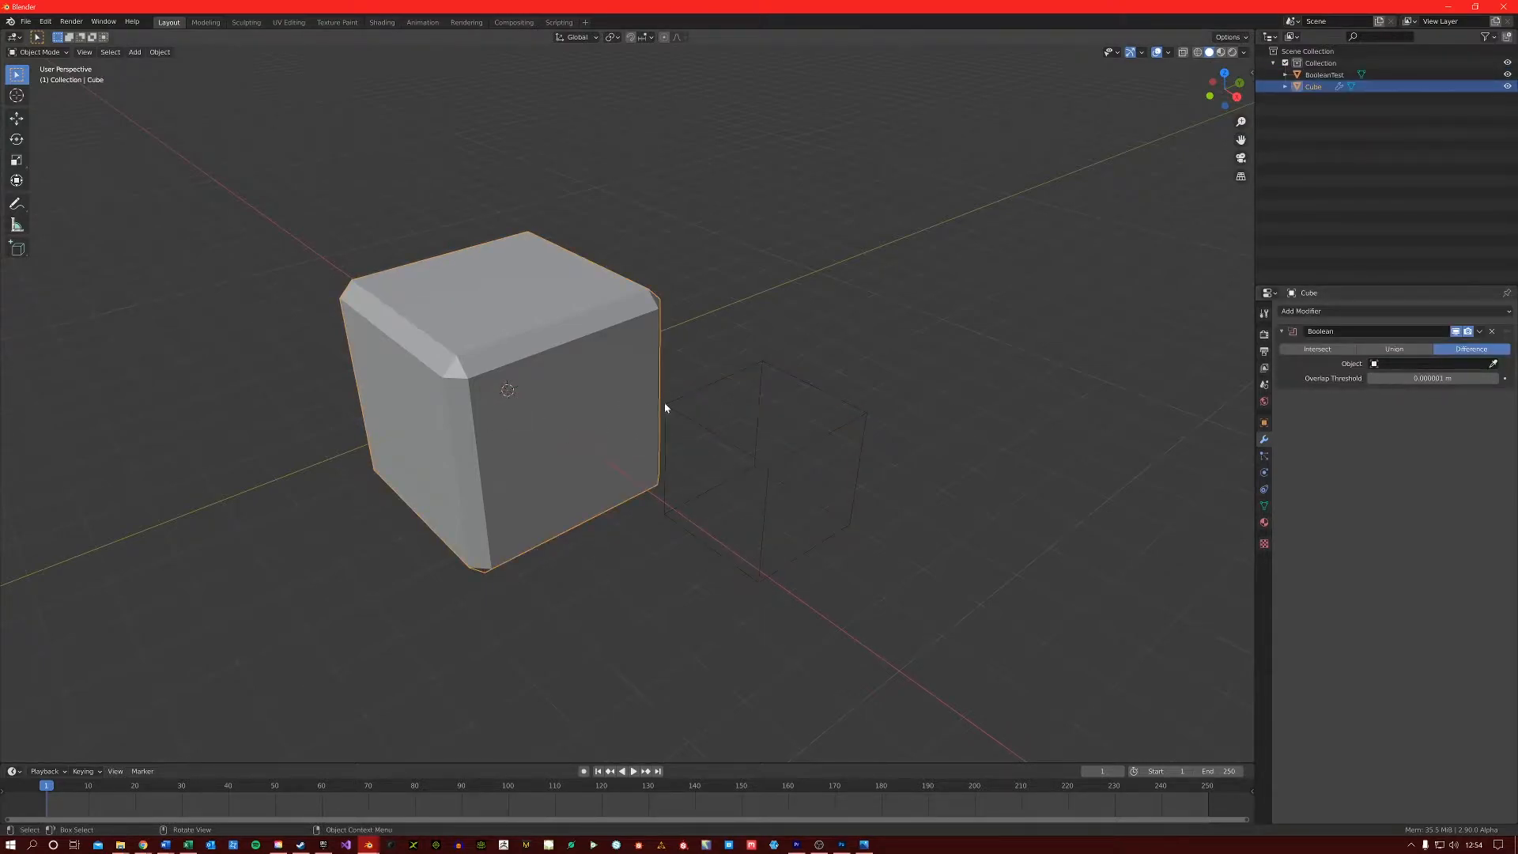
{"action": "left_click", "coordinate": [1409, 366]}
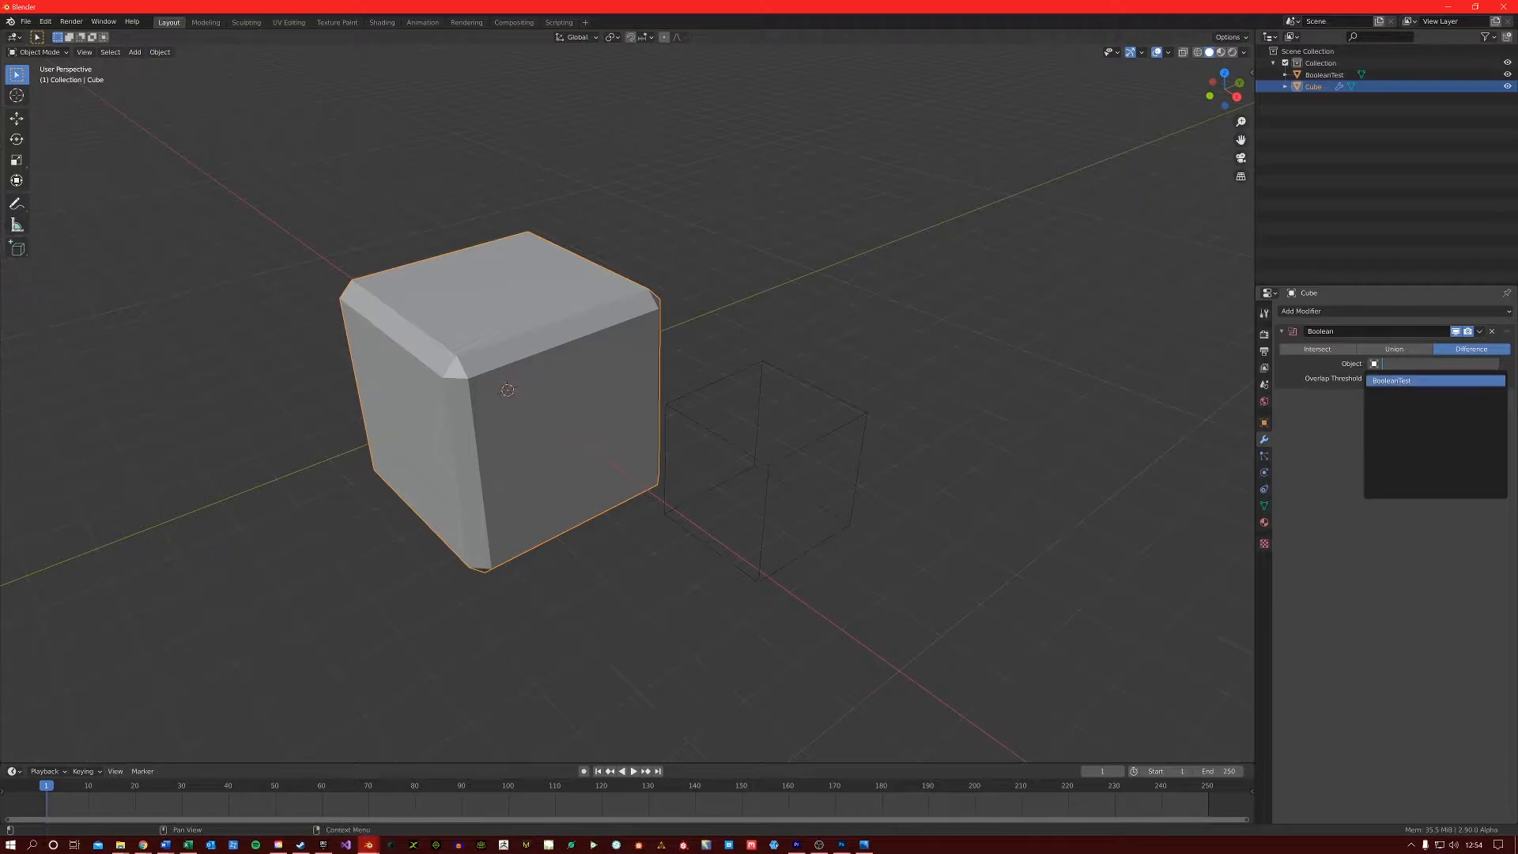
{"action": "left_click", "coordinate": [1412, 380]}
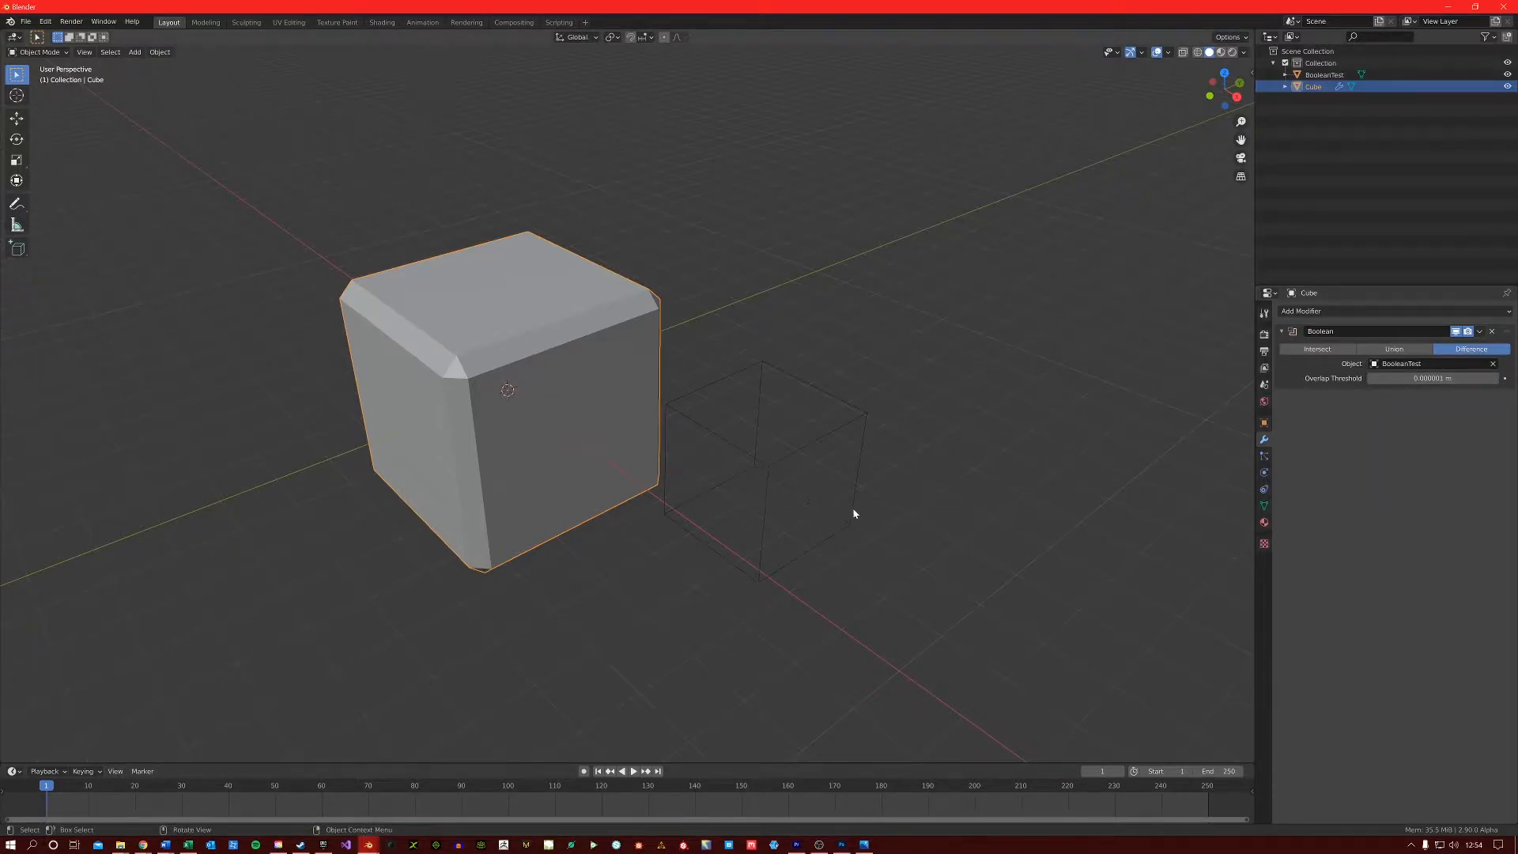
Move BooleanTest along X and then freely so it cuts into the upper front edge of the bevelled cube
{"action": "left_click", "coordinate": [763, 472]}
{"action": "key", "text": "g"}
{"action": "key", "text": "x"}
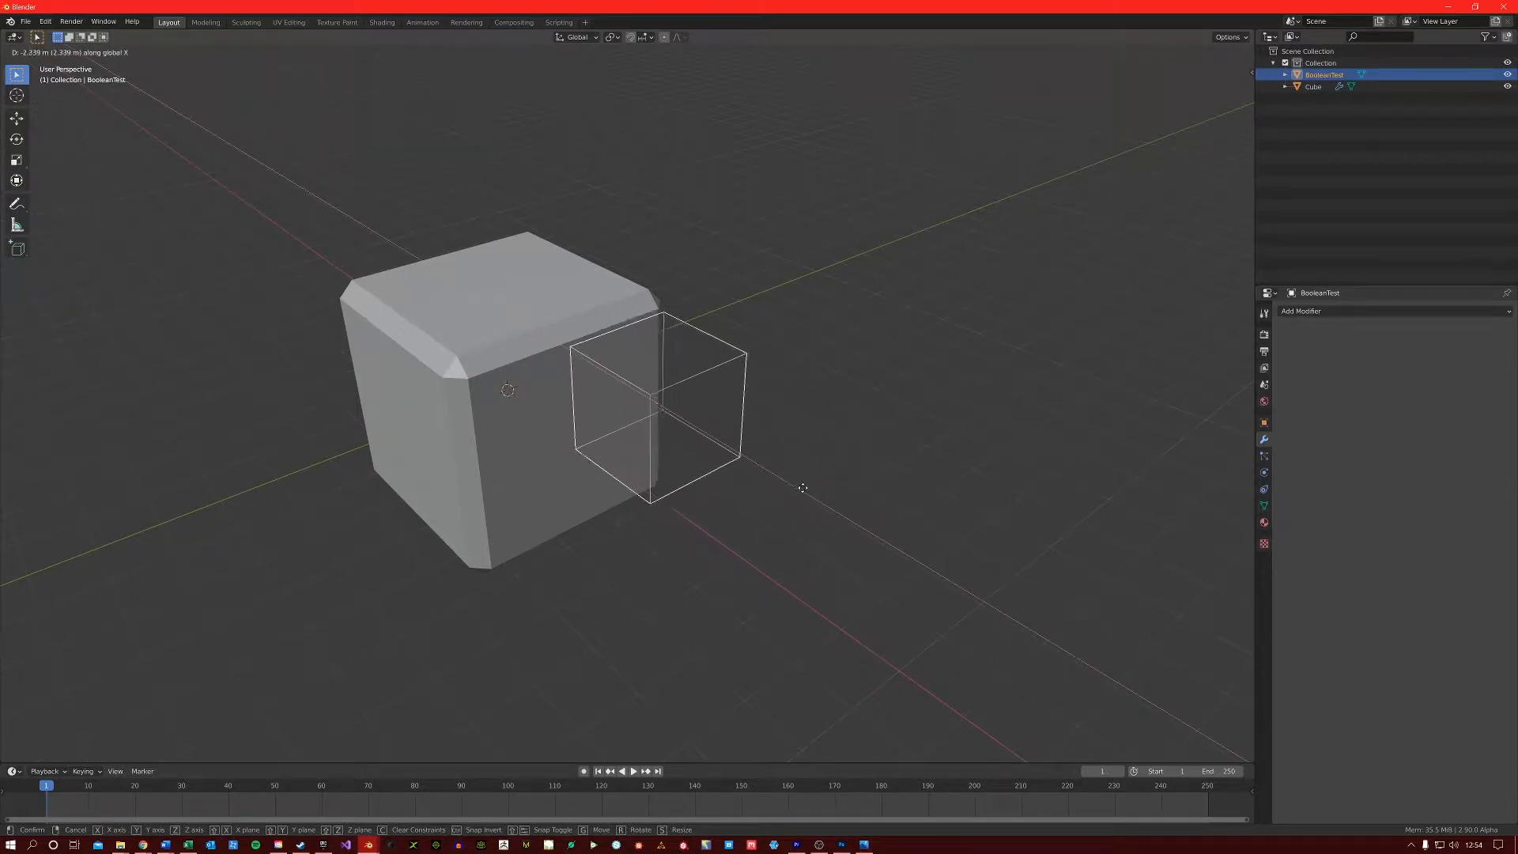
{"action": "left_click", "coordinate": [666, 465]}
{"action": "key", "text": "g"}
{"action": "left_click", "coordinate": [644, 469]}
Scale BooleanTest up to about 1.1 times its size to enlarge the notch in the bevelled cube
{"action": "scroll", "coordinate": [601, 467], "scroll_direction": "up", "scroll_amount": 5}
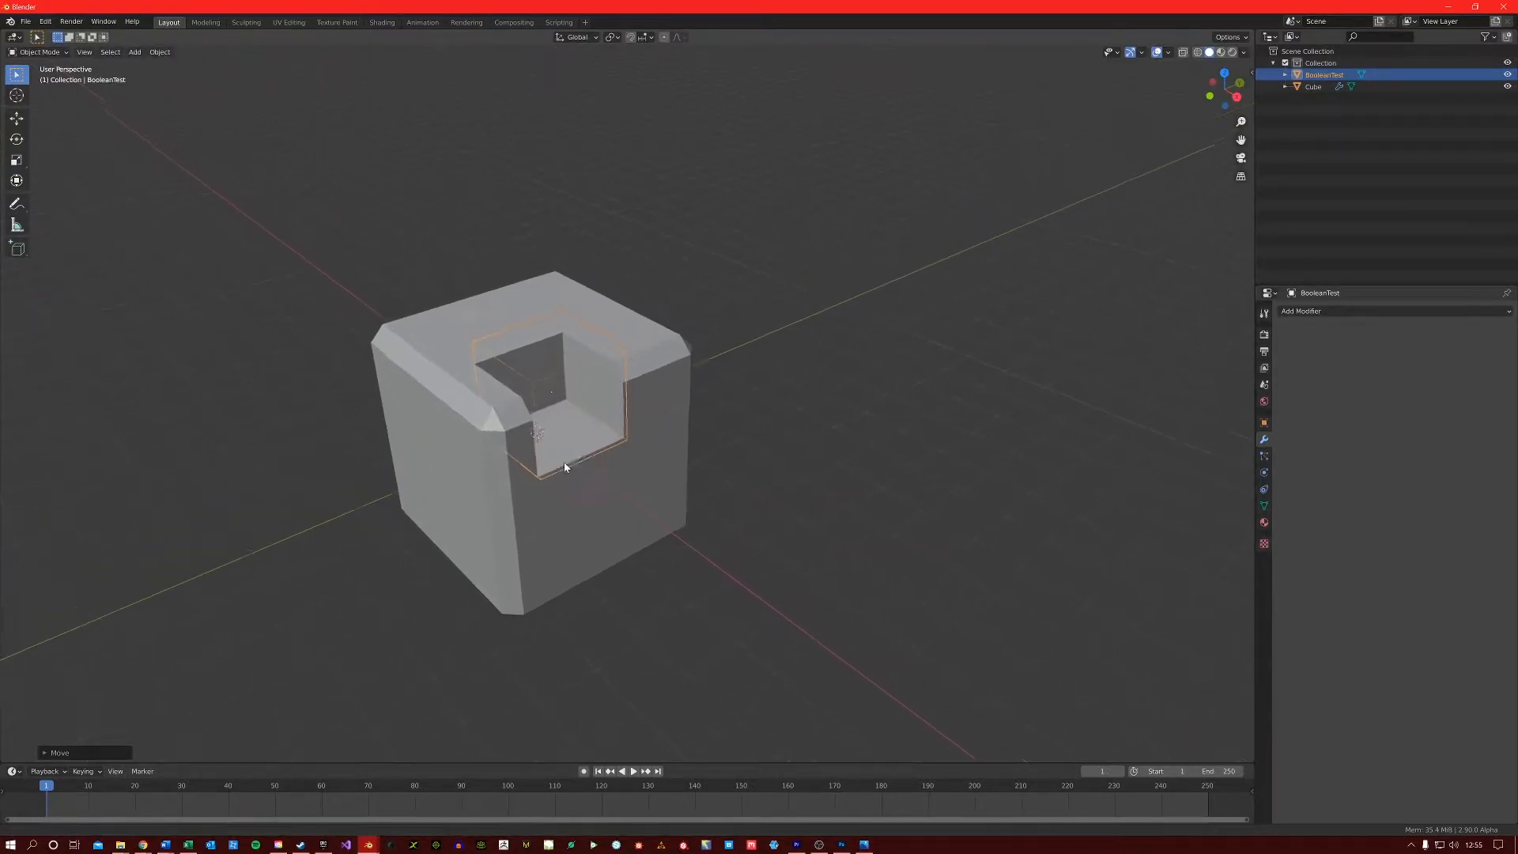
{"action": "key", "text": "s"}
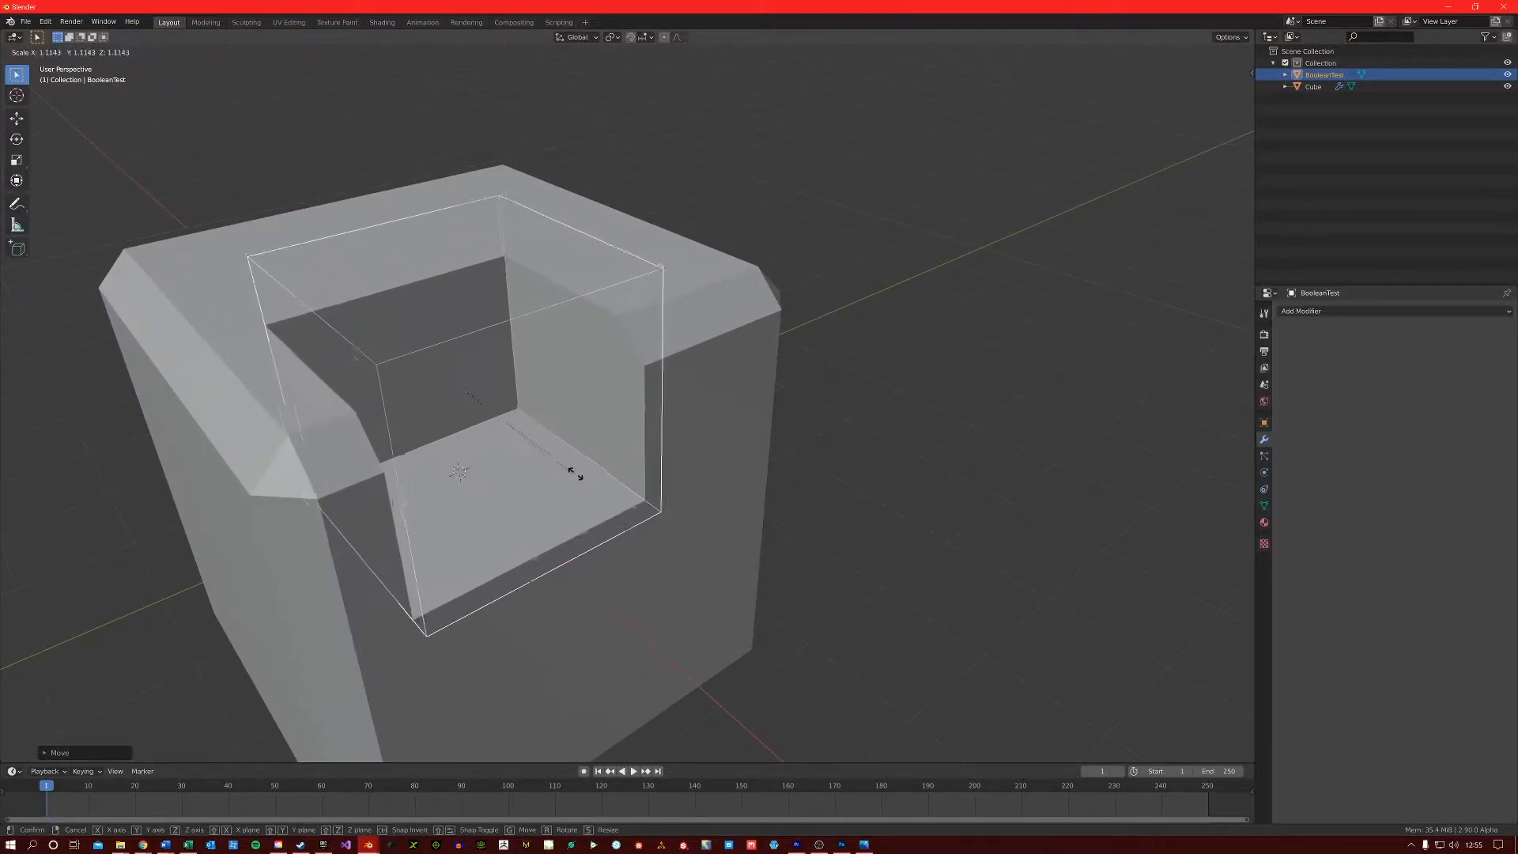
{"action": "left_click", "coordinate": [580, 479]}
{"action": "mouse_move", "coordinate": [615, 496]}
{"action": "middle_mouse_down"}
{"action": "mouse_move", "coordinate": [638, 495]}
{"action": "mouse_move", "coordinate": [606, 486]}
{"action": "middle_mouse_up"}
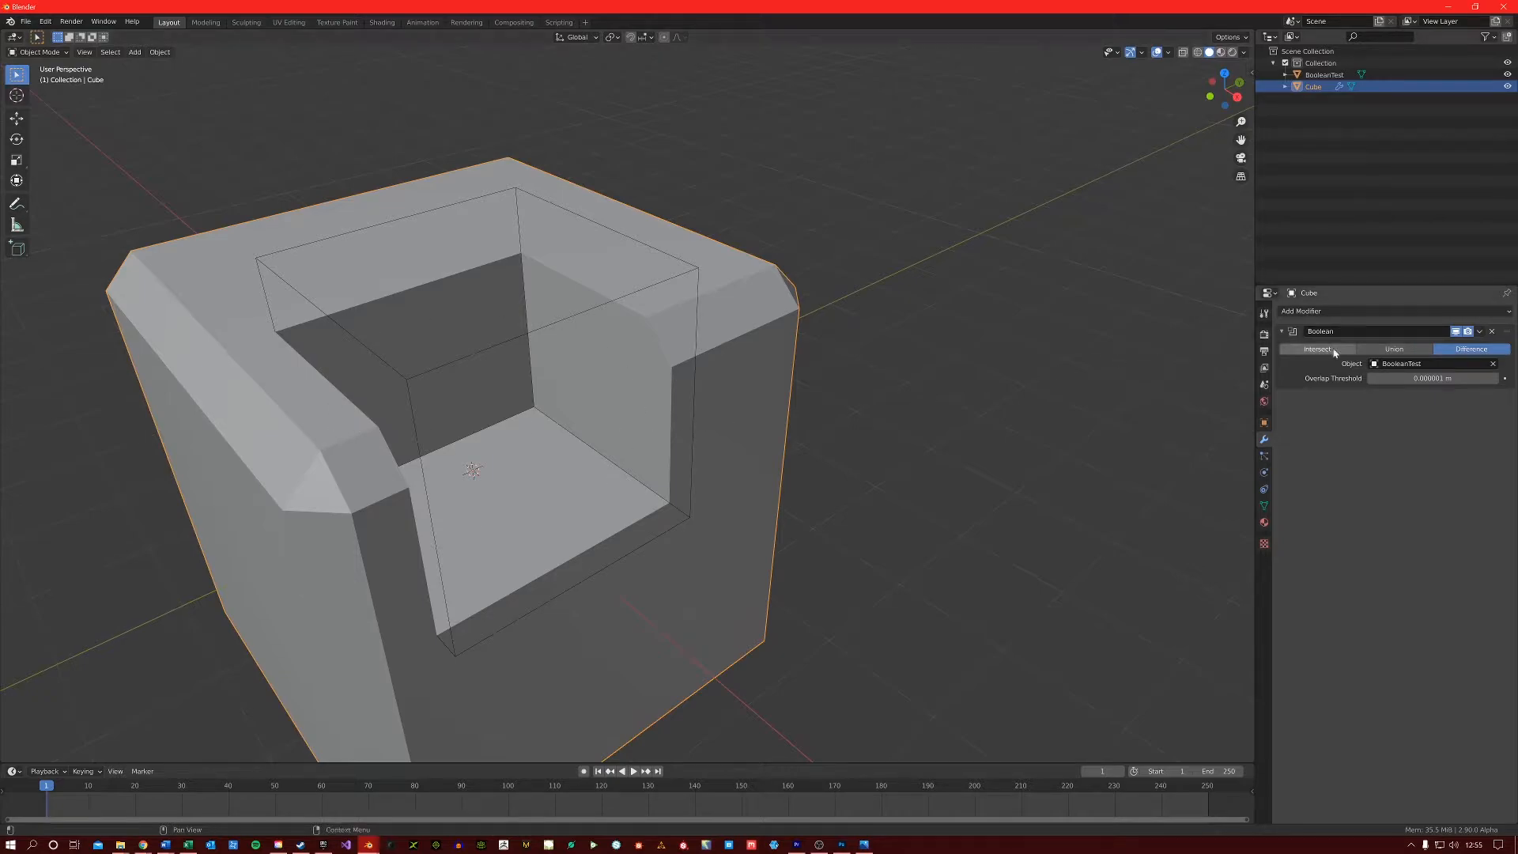
Switch the bevelled cube's Boolean modifier to Union and apply it
{"action": "left_click", "coordinate": [1401, 351]}
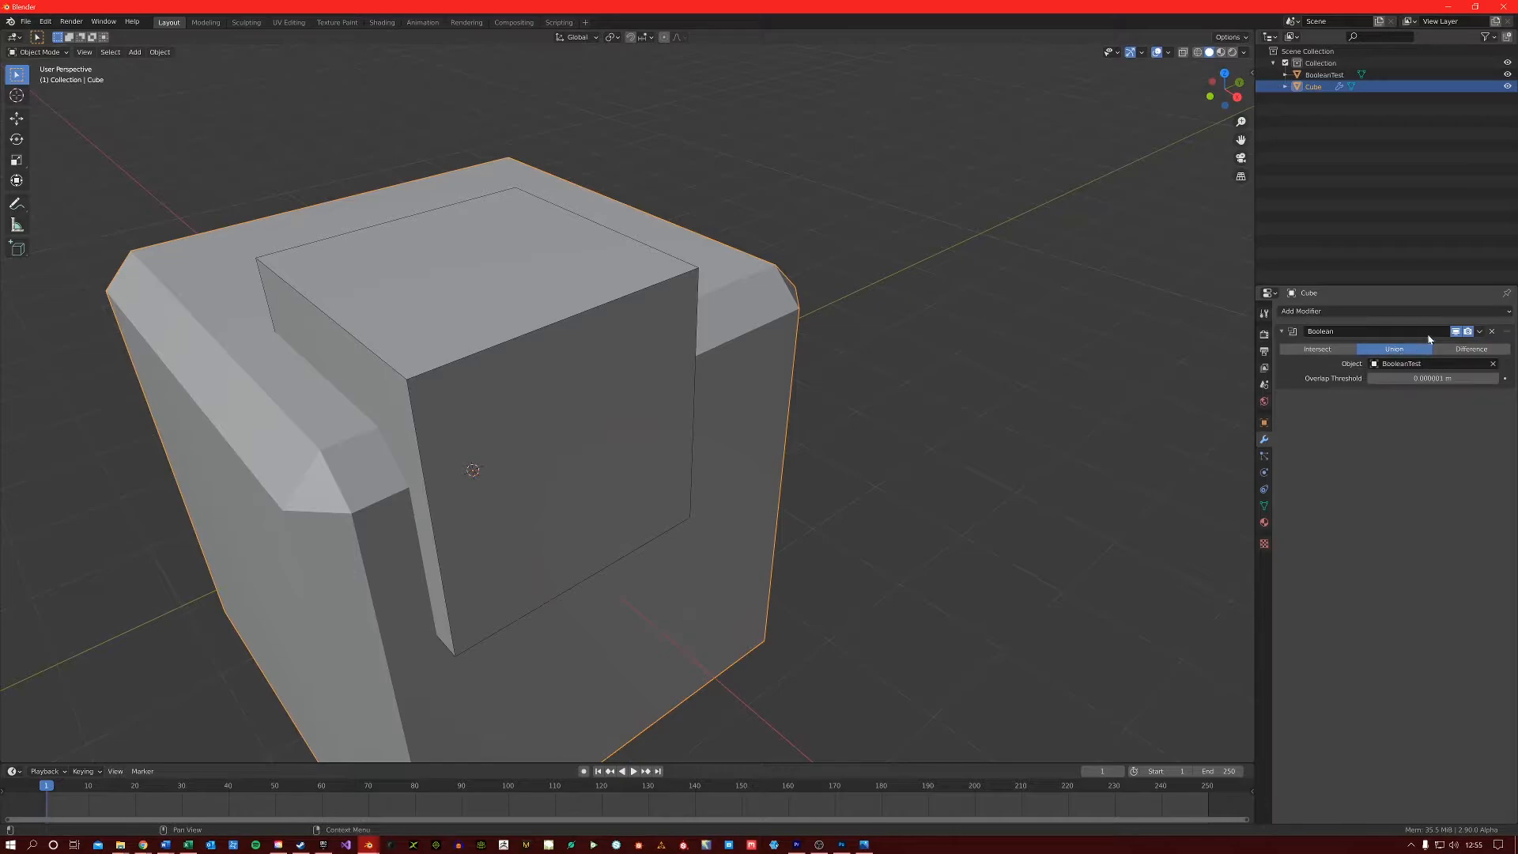
{"action": "left_click", "coordinate": [1481, 335]}
{"action": "left_click", "coordinate": [1461, 351]}
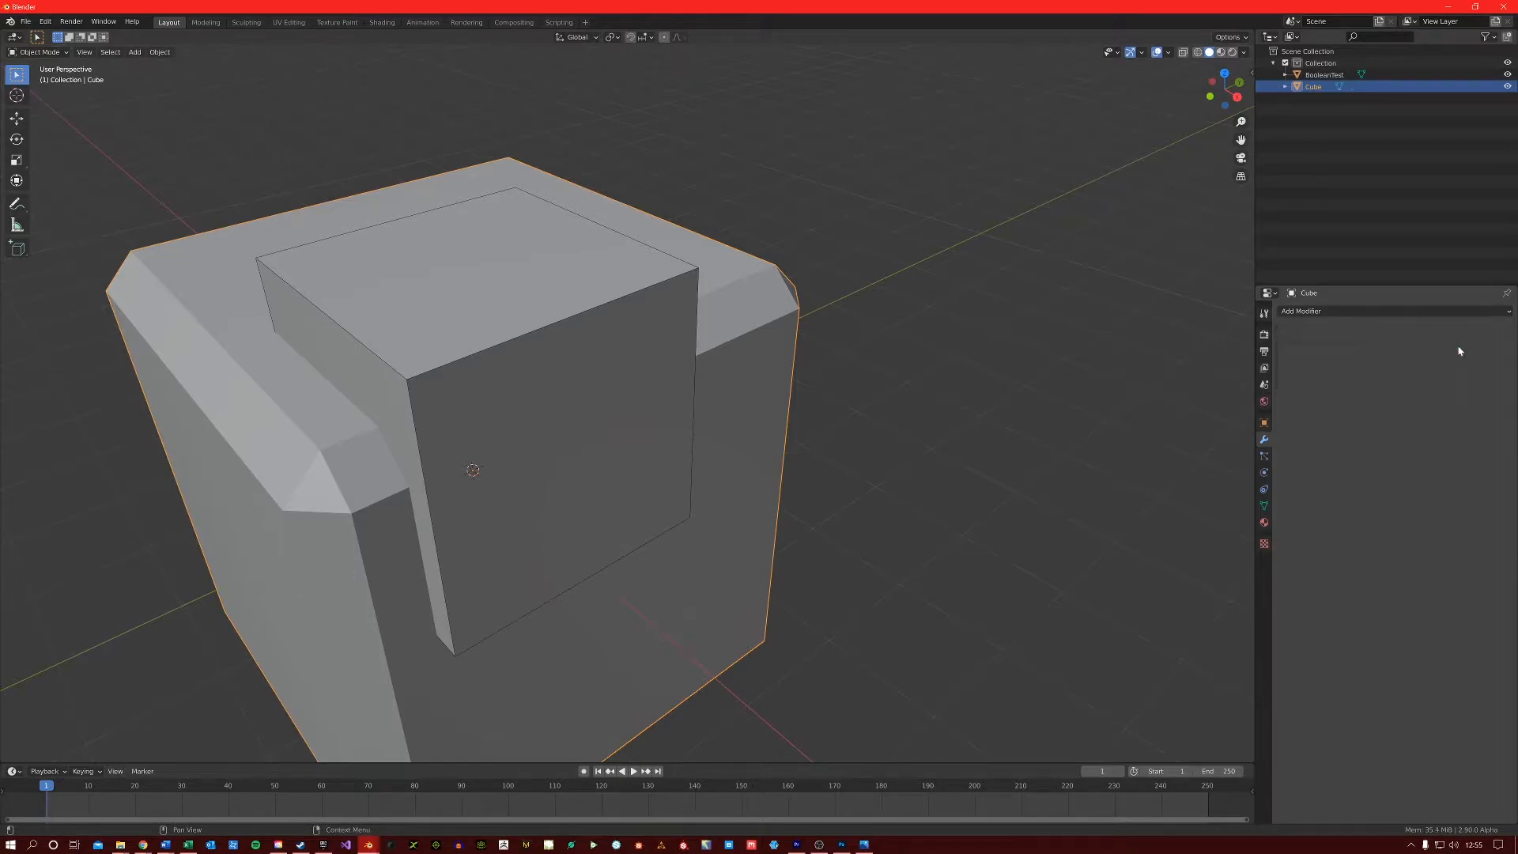
Move the merged cube clear of the wireframe BooleanTest cube and inspect its fused geometry
{"action": "scroll", "coordinate": [343, 473], "scroll_direction": "down", "scroll_amount": 2}
{"action": "scroll", "coordinate": [294, 419], "scroll_direction": "down", "scroll_amount": 2}
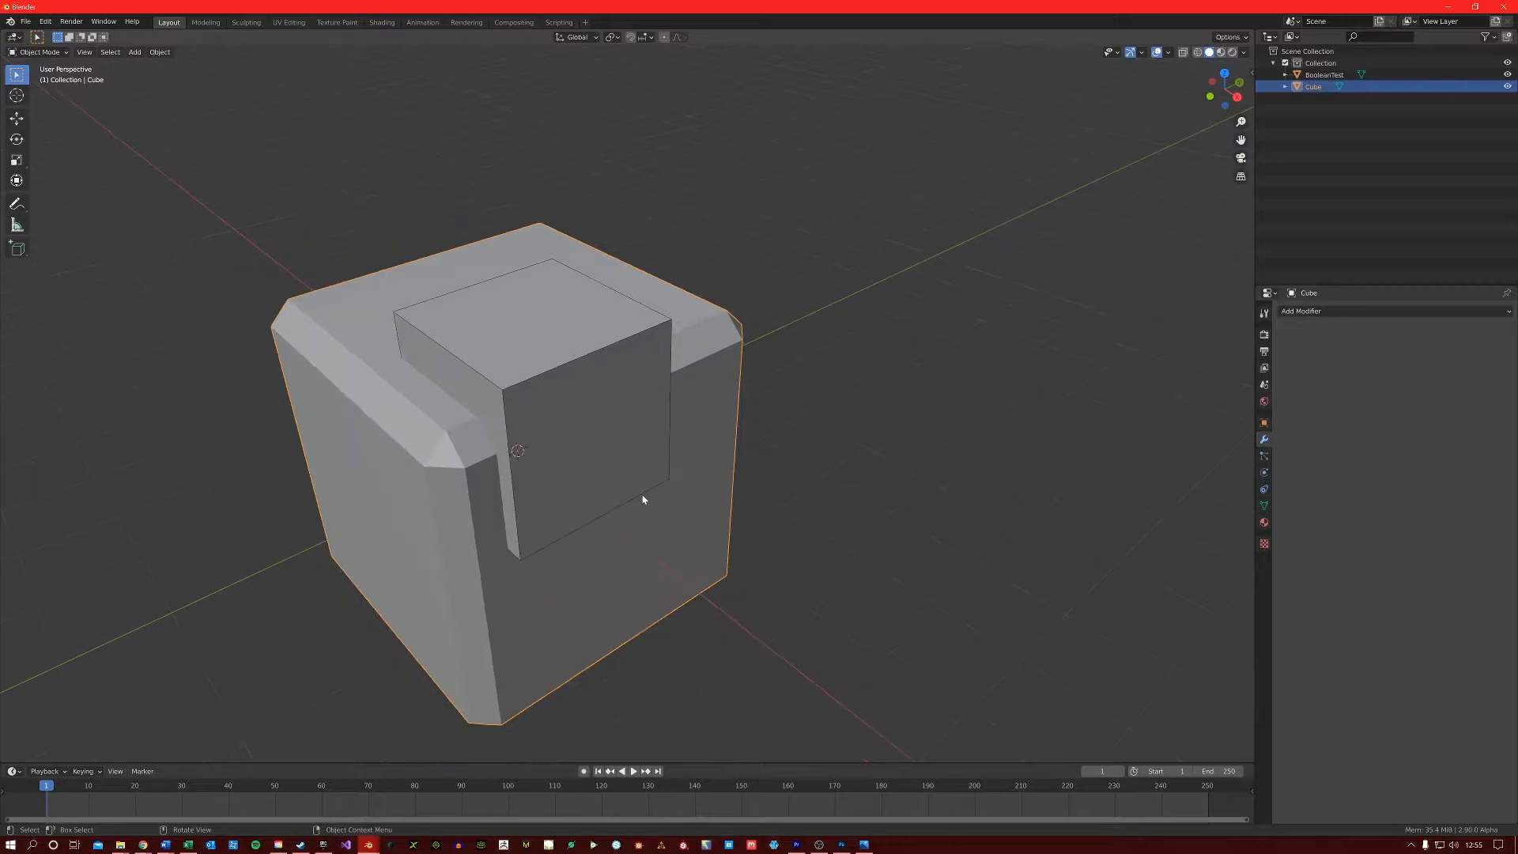
{"action": "key", "text": "g"}
{"action": "left_click", "coordinate": [369, 524]}
{"action": "middle_click_drag", "start_coordinate": [369, 525], "coordinate": [715, 520], "text": "shift"}
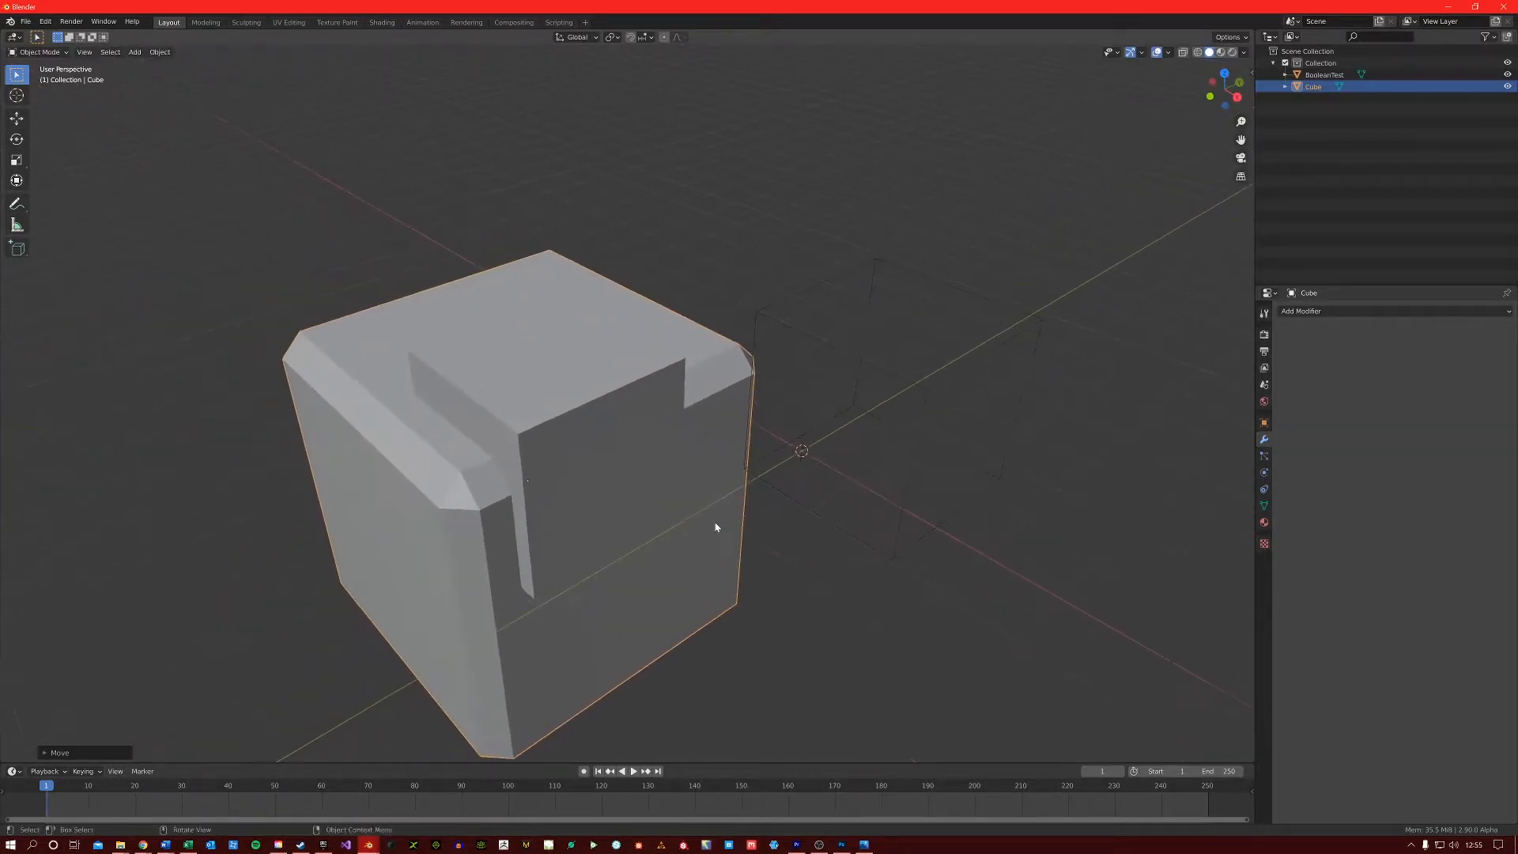
{"action": "scroll", "coordinate": [441, 524], "scroll_direction": "up", "scroll_amount": 2}
{"action": "middle_click_drag", "start_coordinate": [441, 524], "coordinate": [582, 507]}
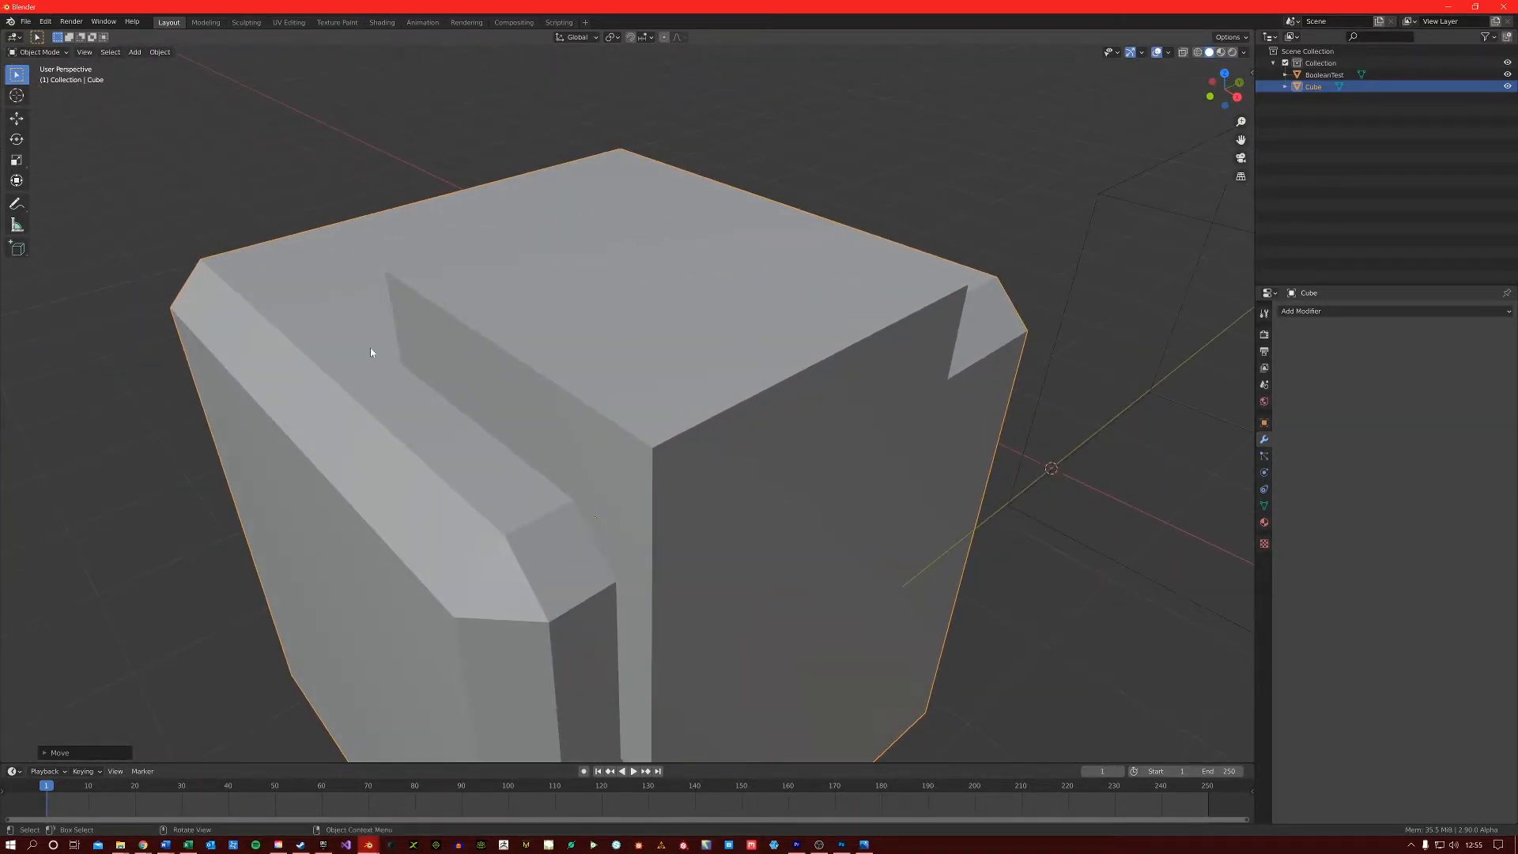
{"action": "scroll", "coordinate": [550, 451], "scroll_direction": "down", "scroll_amount": 1}
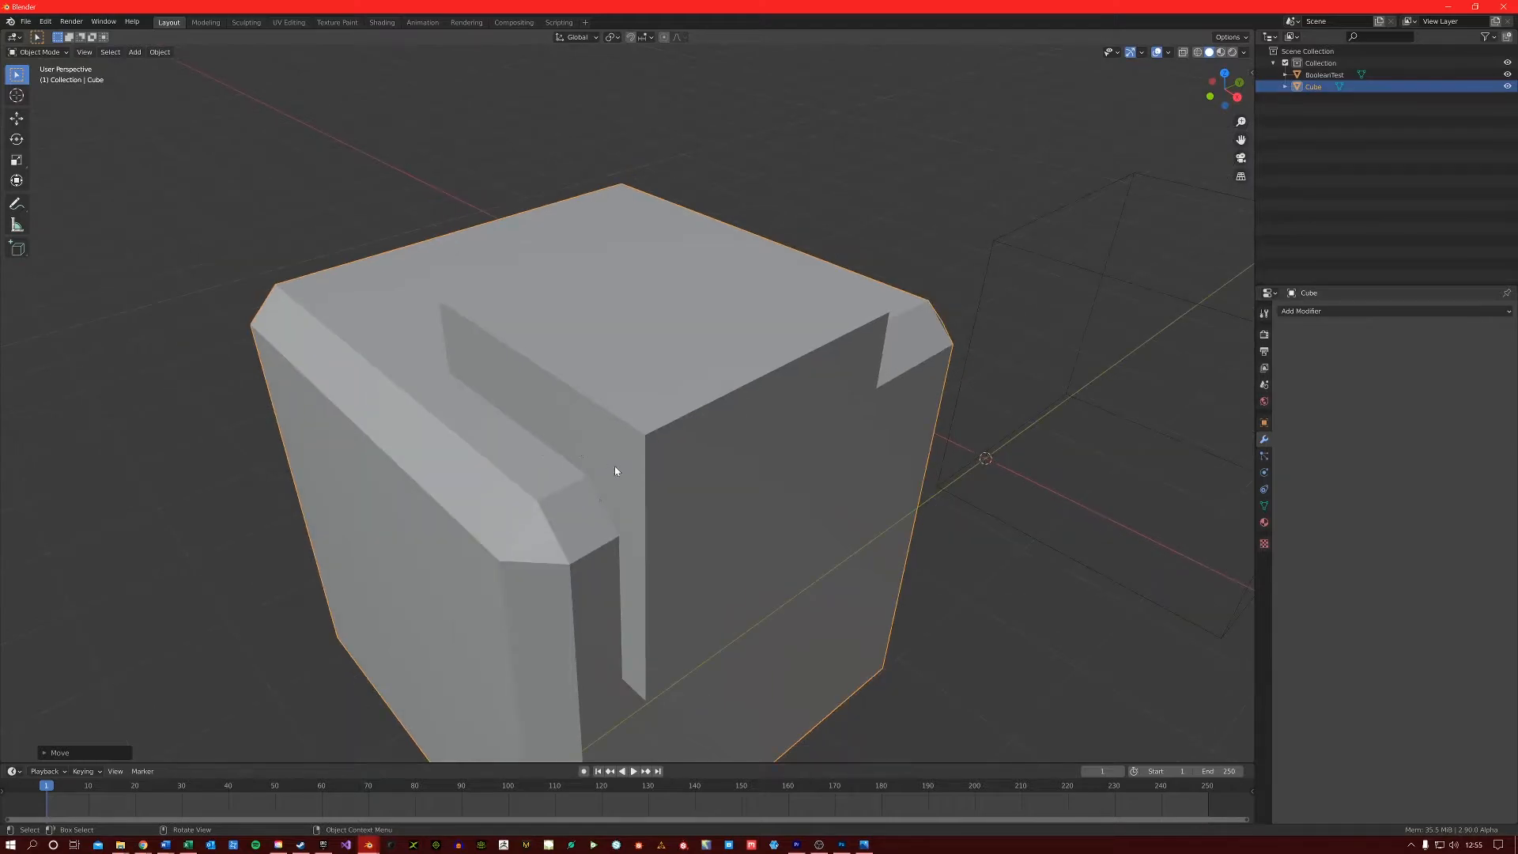
Undo the merged cube's move and the application of its Boolean modifier
{"action": "key", "text": "s"}
{"action": "right_click", "coordinate": [619, 502]}
{"action": "key", "text": "ctrl+z"}
{"action": "middle_click_drag", "start_coordinate": [950, 495], "coordinate": [688, 504], "text": "shift"}
{"action": "key", "text": "ctrl+z"}
{"action": "key", "text": "ctrl+z"}
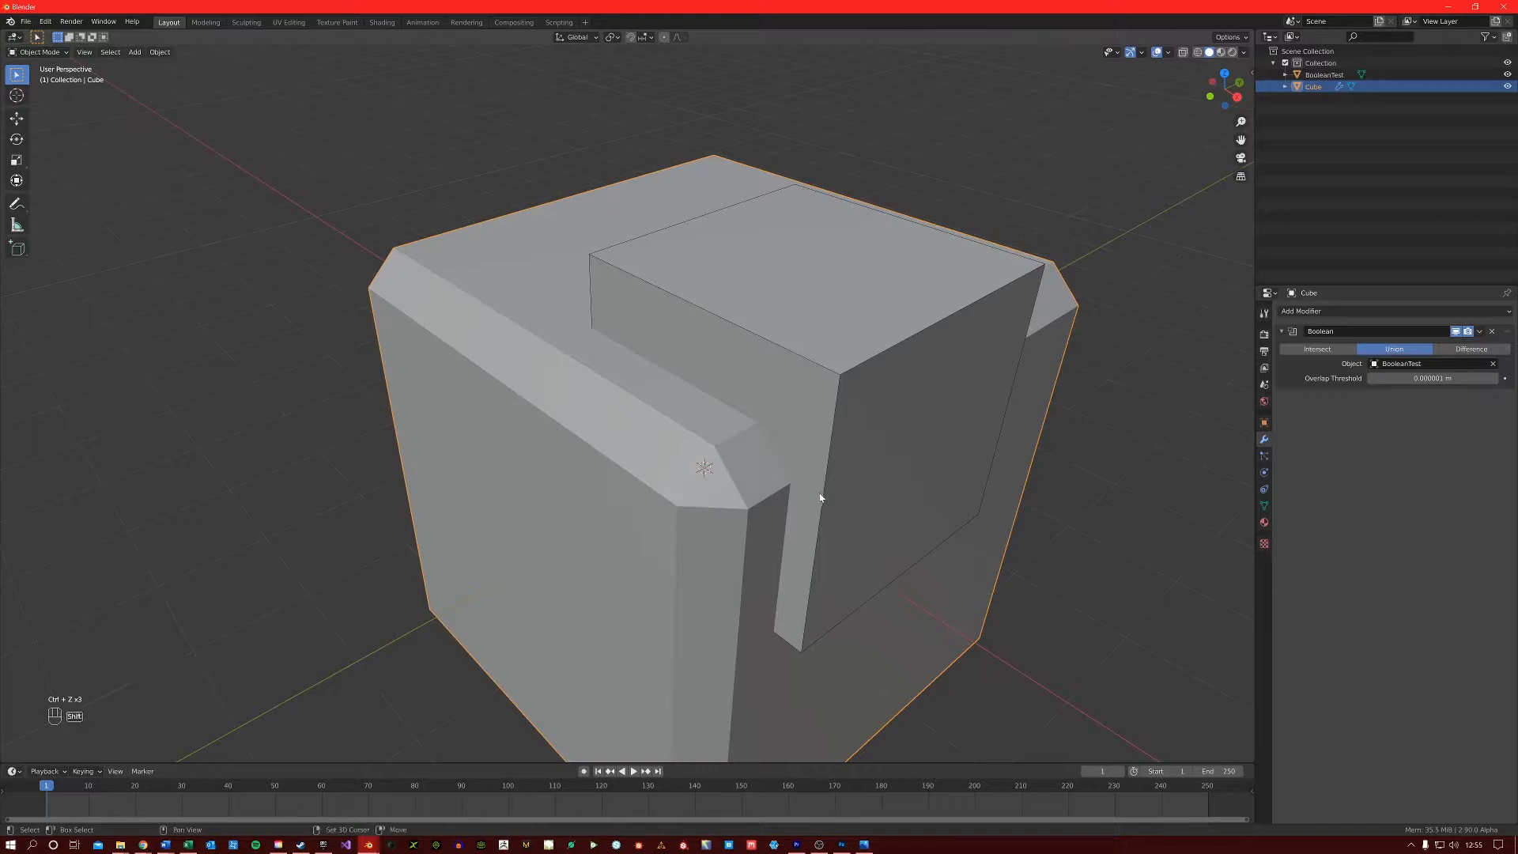
{"action": "middle_click_drag", "start_coordinate": [820, 497], "coordinate": [685, 508], "text": "shift"}
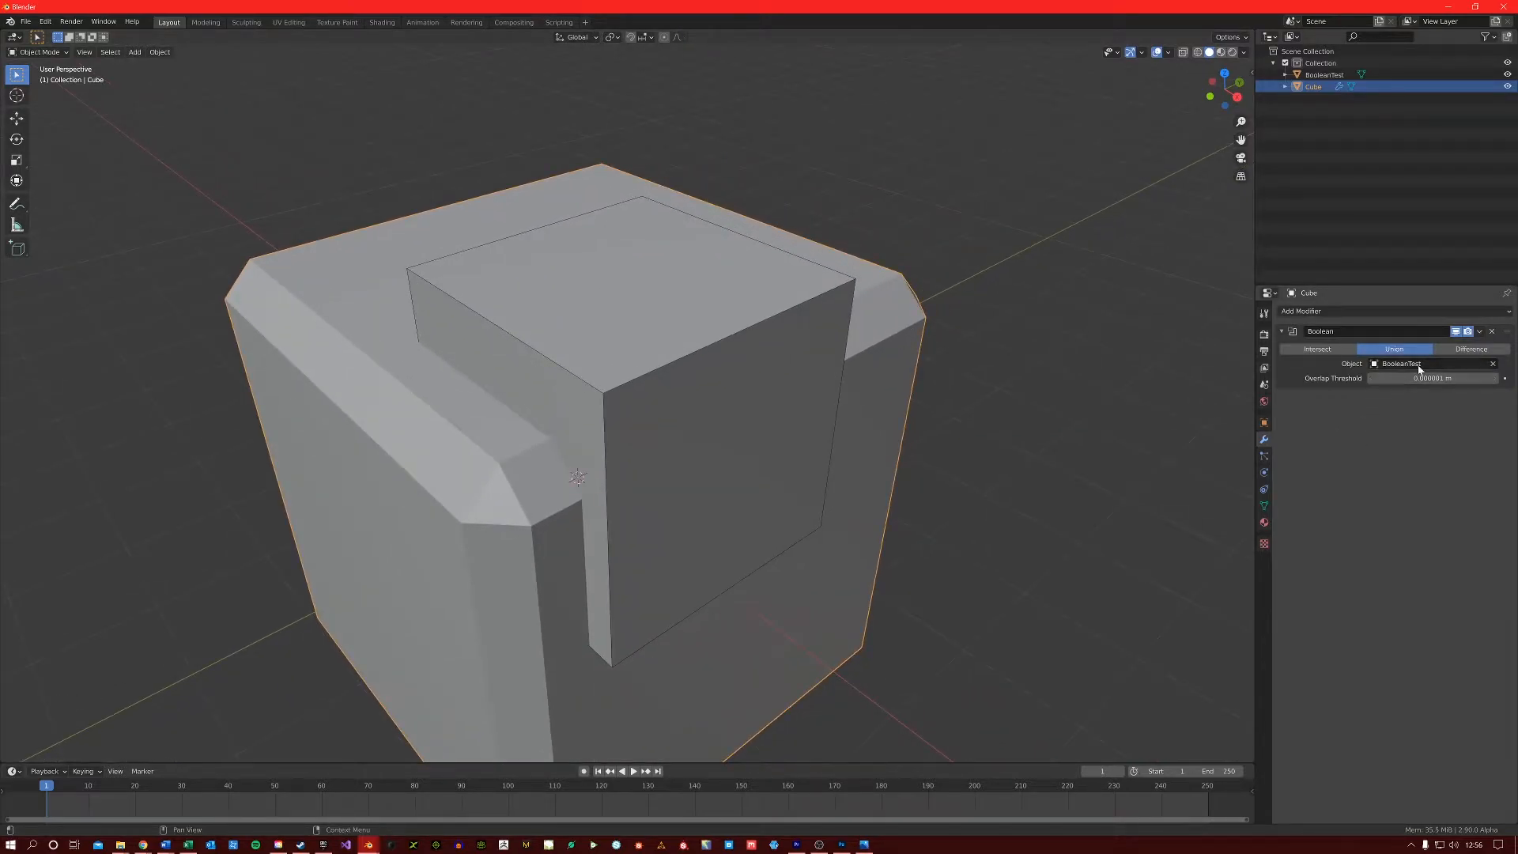
Alternate the Boolean modifier between Intersect and Union to compare them, and return it to Difference
{"action": "left_click", "coordinate": [1317, 350]}
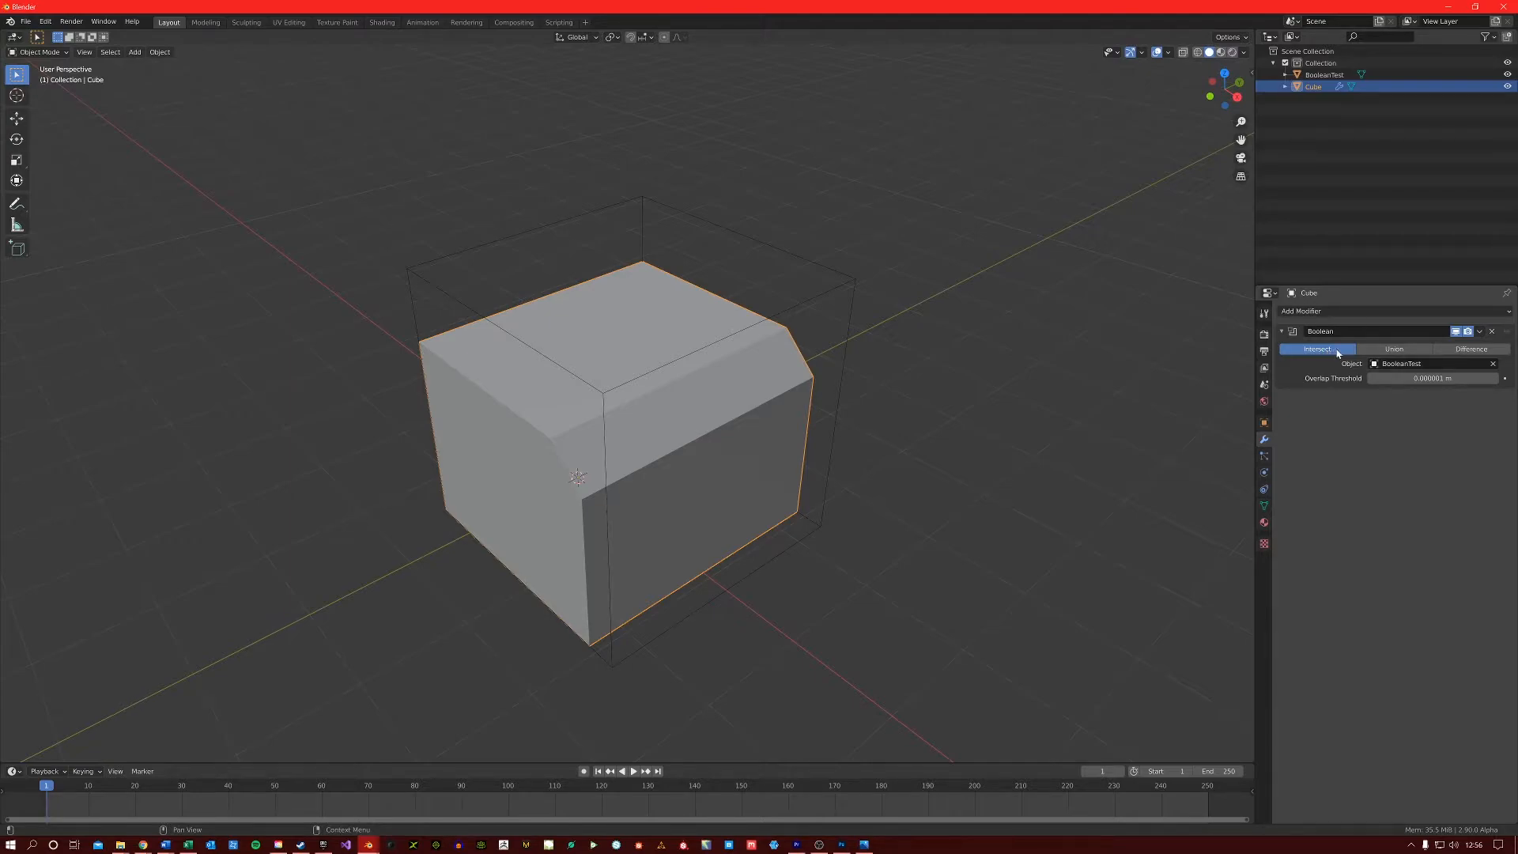
{"action": "left_click", "coordinate": [1393, 348]}
{"action": "left_click", "coordinate": [1330, 349]}
{"action": "left_click", "coordinate": [1383, 350]}
{"action": "left_click", "coordinate": [1310, 353]}
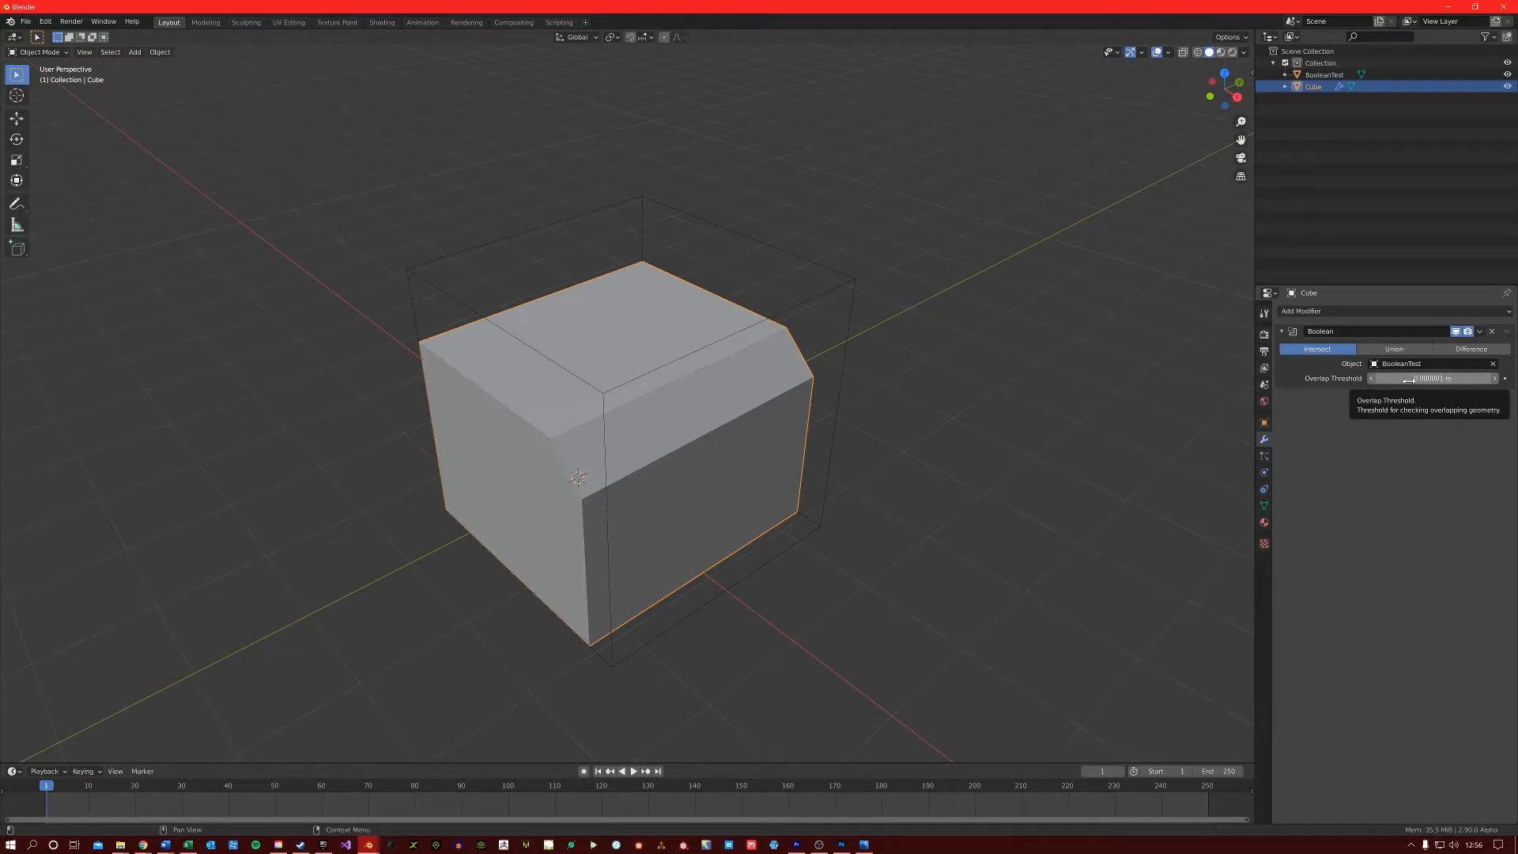
{"action": "left_click", "coordinate": [1460, 350]}
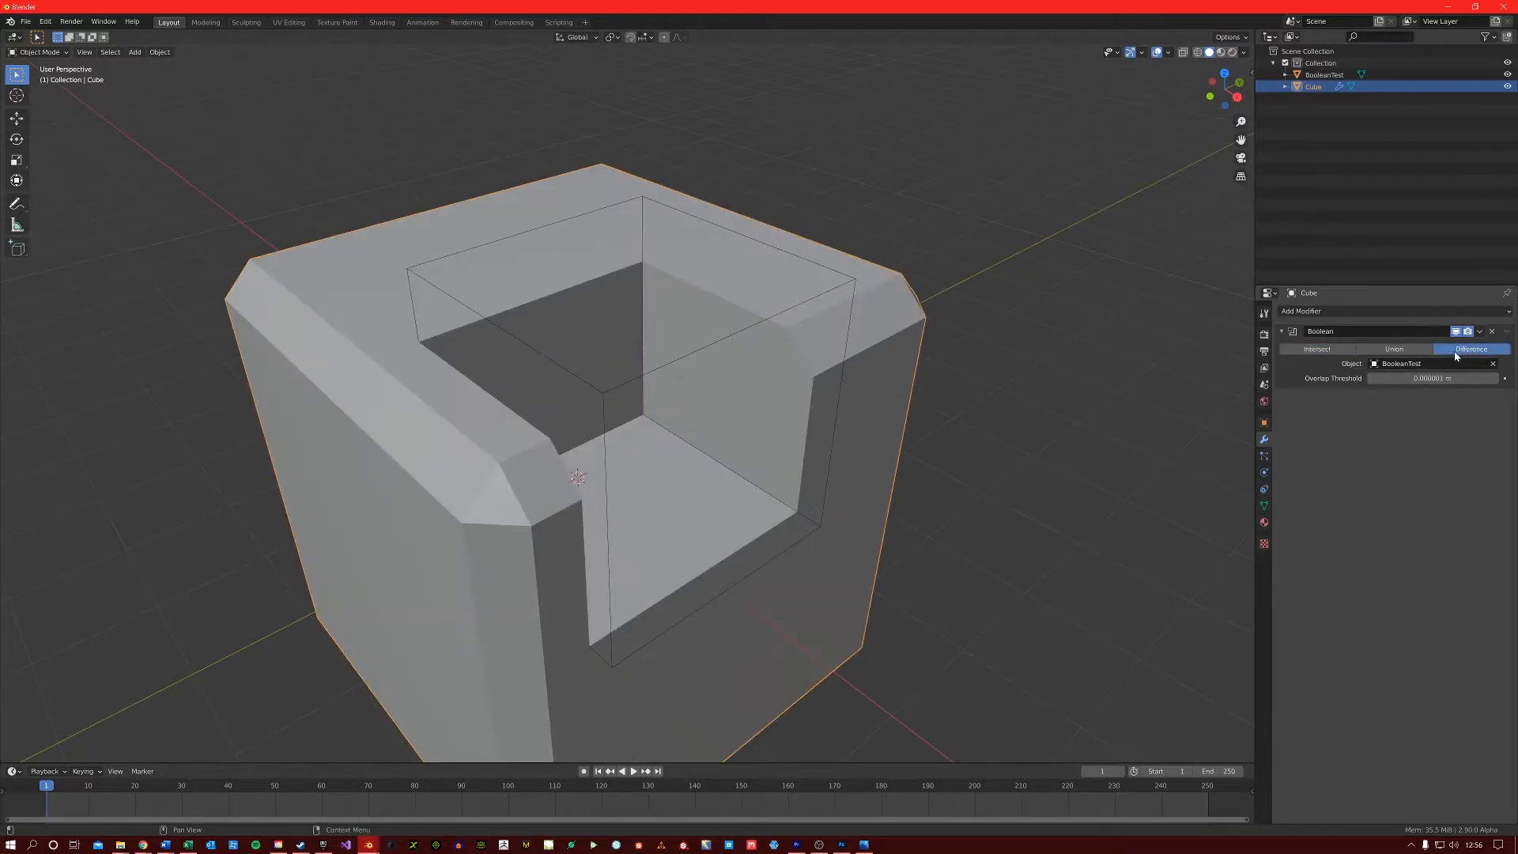
{"action": "left_click_drag", "start_coordinate": [1415, 379], "coordinate": [1316, 404]}
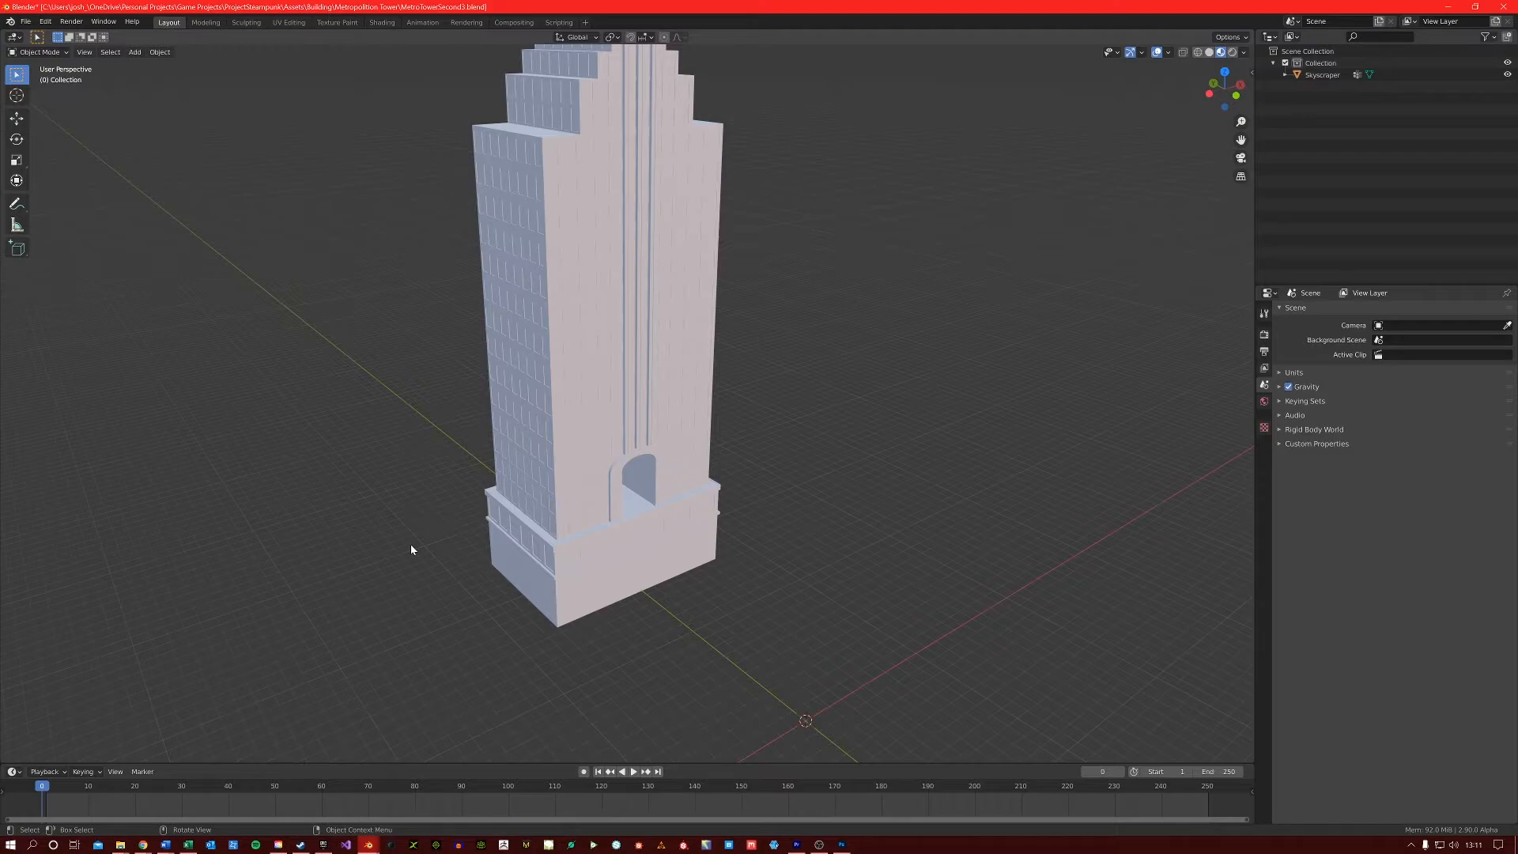
Duplicate the Skyscraper and move the copy along X to stand beside the original
{"action": "middle_click_drag", "start_coordinate": [410, 549], "coordinate": [650, 424]}
{"action": "left_click", "coordinate": [654, 419]}
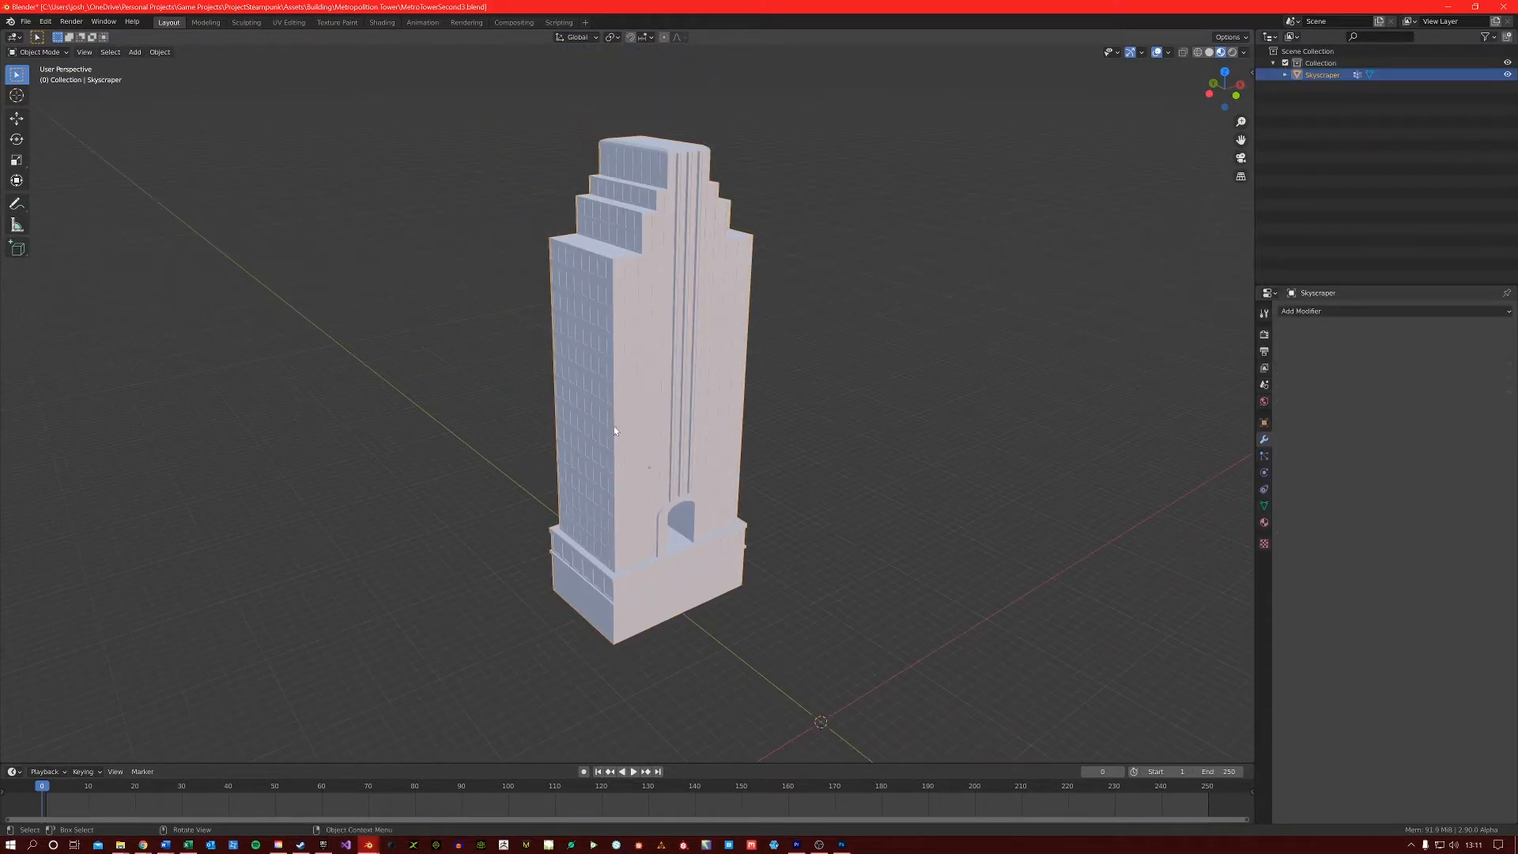
{"action": "key", "text": "ctrl+c"}
{"action": "key", "text": "ctrl+v"}
{"action": "key", "text": "g"}
{"action": "key", "text": "x"}
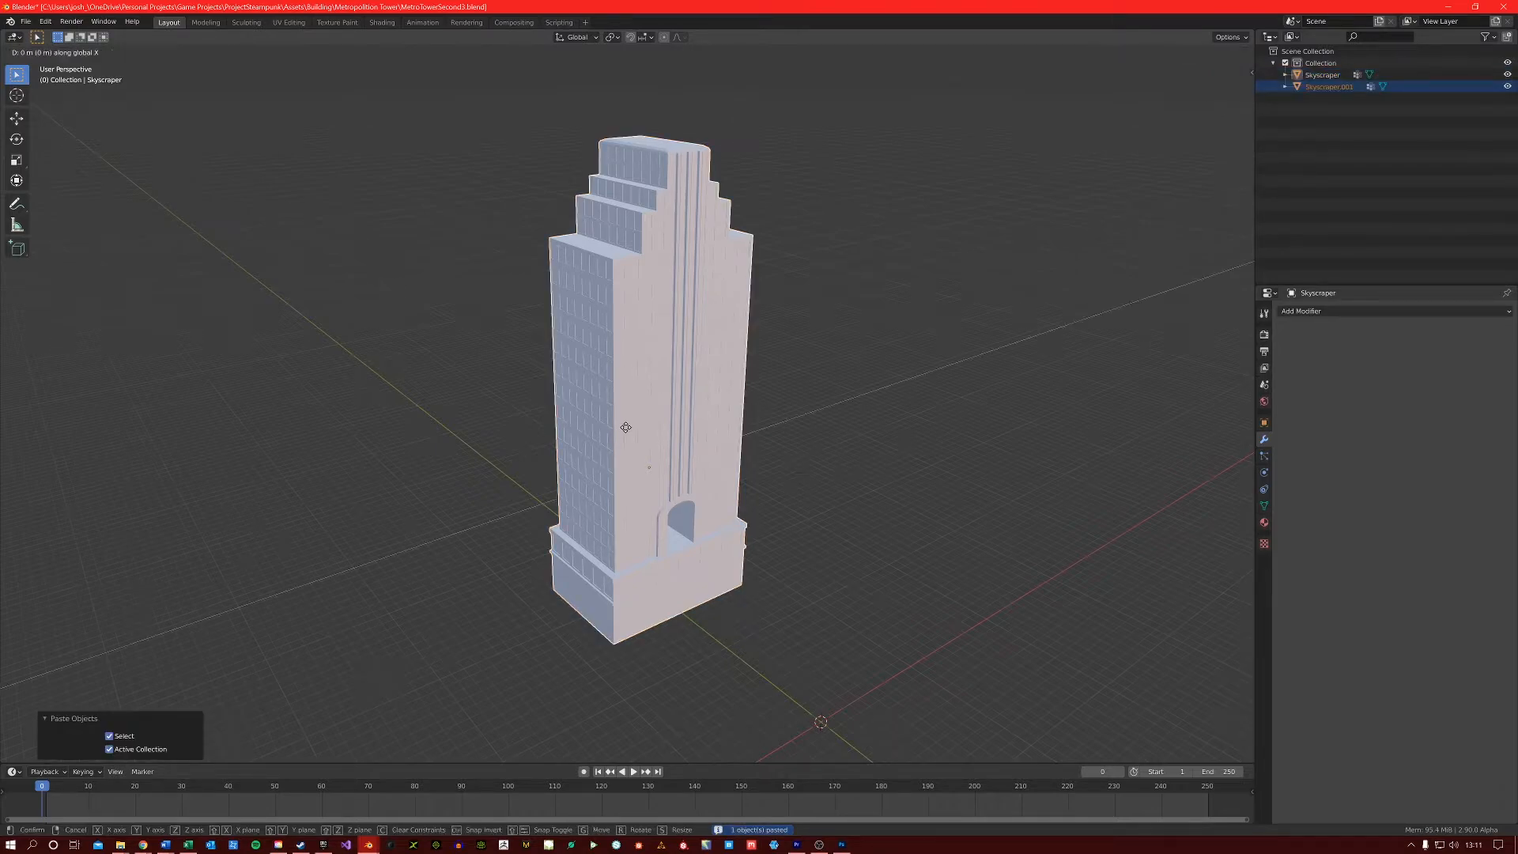
{"action": "left_click", "coordinate": [413, 513]}
{"action": "middle_click_drag", "start_coordinate": [412, 513], "coordinate": [571, 455]}
Add a Wireframe modifier to the copied skyscraper
{"action": "left_click", "coordinate": [1377, 311]}
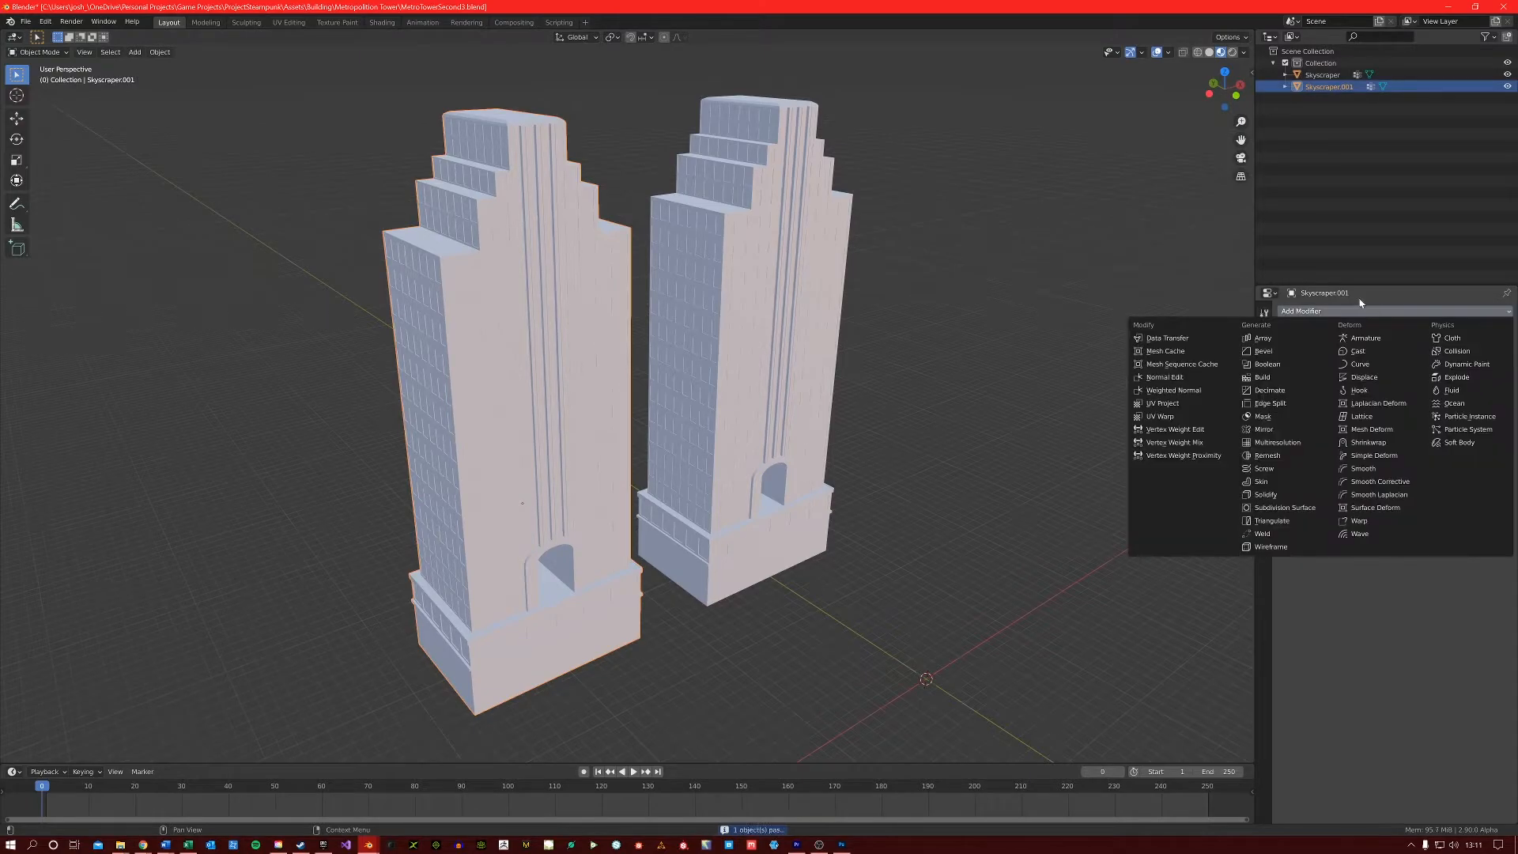
{"action": "left_click", "coordinate": [1271, 547]}
{"action": "middle_click_drag", "start_coordinate": [569, 395], "coordinate": [630, 381]}
{"action": "scroll", "coordinate": [630, 381], "scroll_direction": "down", "scroll_amount": 3}
{"action": "middle_click_drag", "start_coordinate": [710, 434], "coordinate": [621, 406], "text": "shift"}
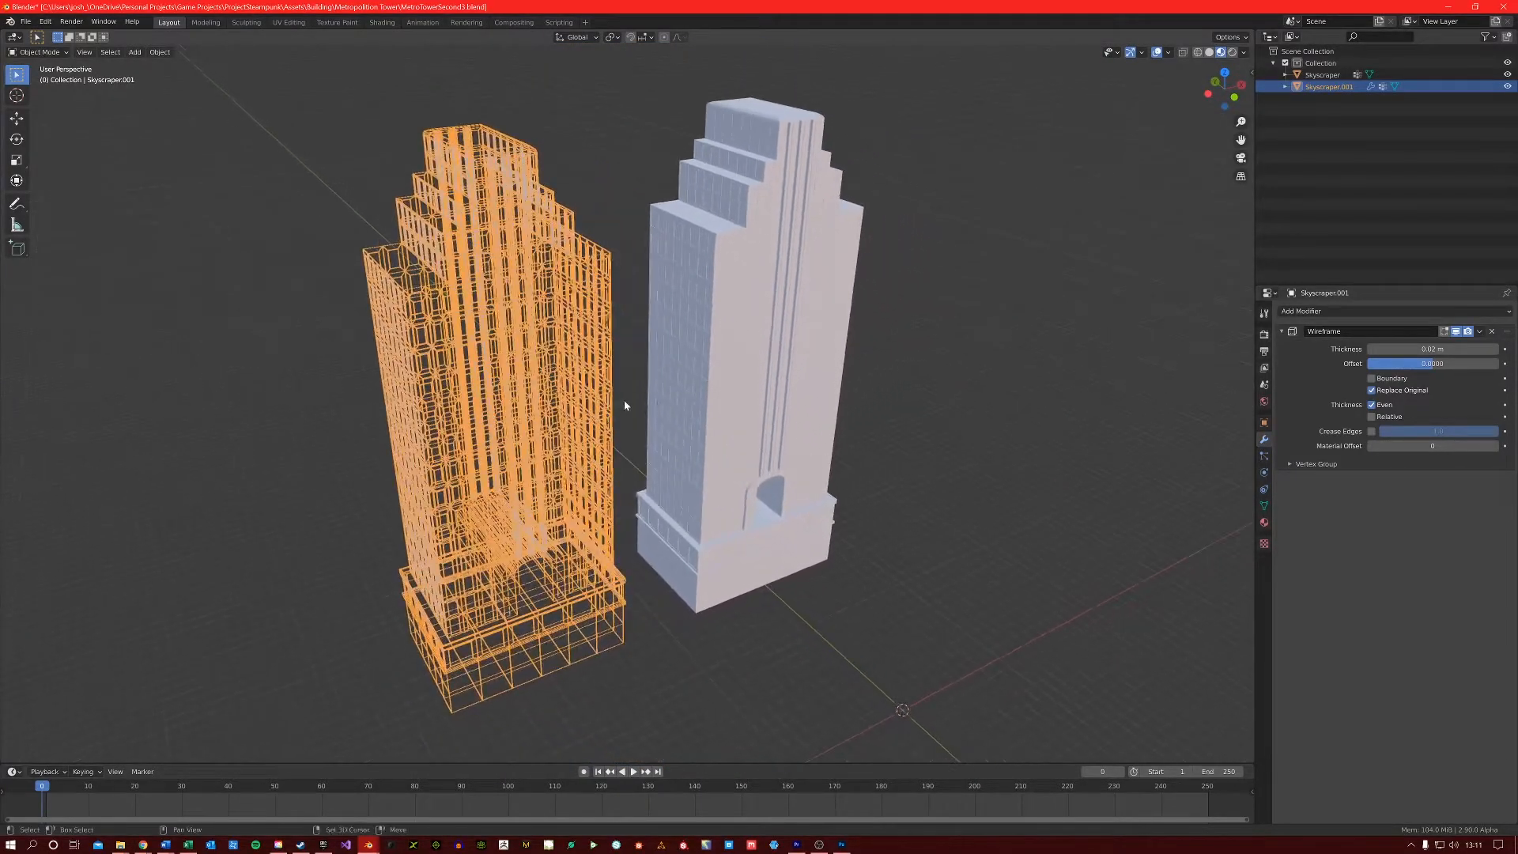
{"action": "left_click", "coordinate": [908, 406]}
{"action": "middle_click_drag", "start_coordinate": [885, 496], "coordinate": [824, 437], "text": "shift"}
{"action": "scroll", "coordinate": [777, 437], "scroll_direction": "down", "scroll_amount": 1}
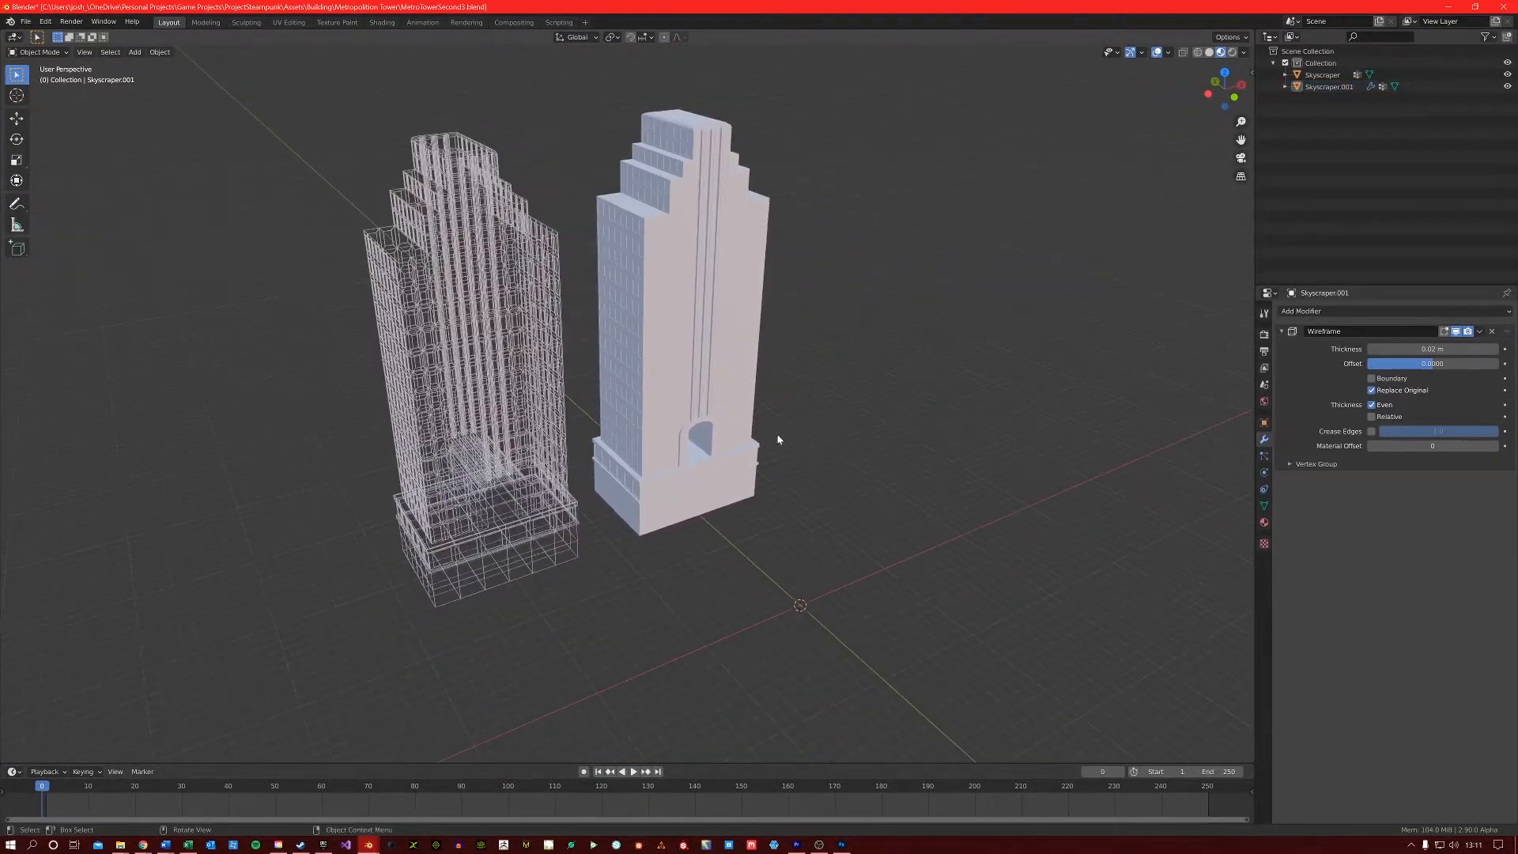
Move the wireframe skyscraper about 20.9 m along X so it overlaps the original tower
{"action": "left_click", "coordinate": [442, 366]}
{"action": "key", "text": "g"}
{"action": "key", "text": "x"}
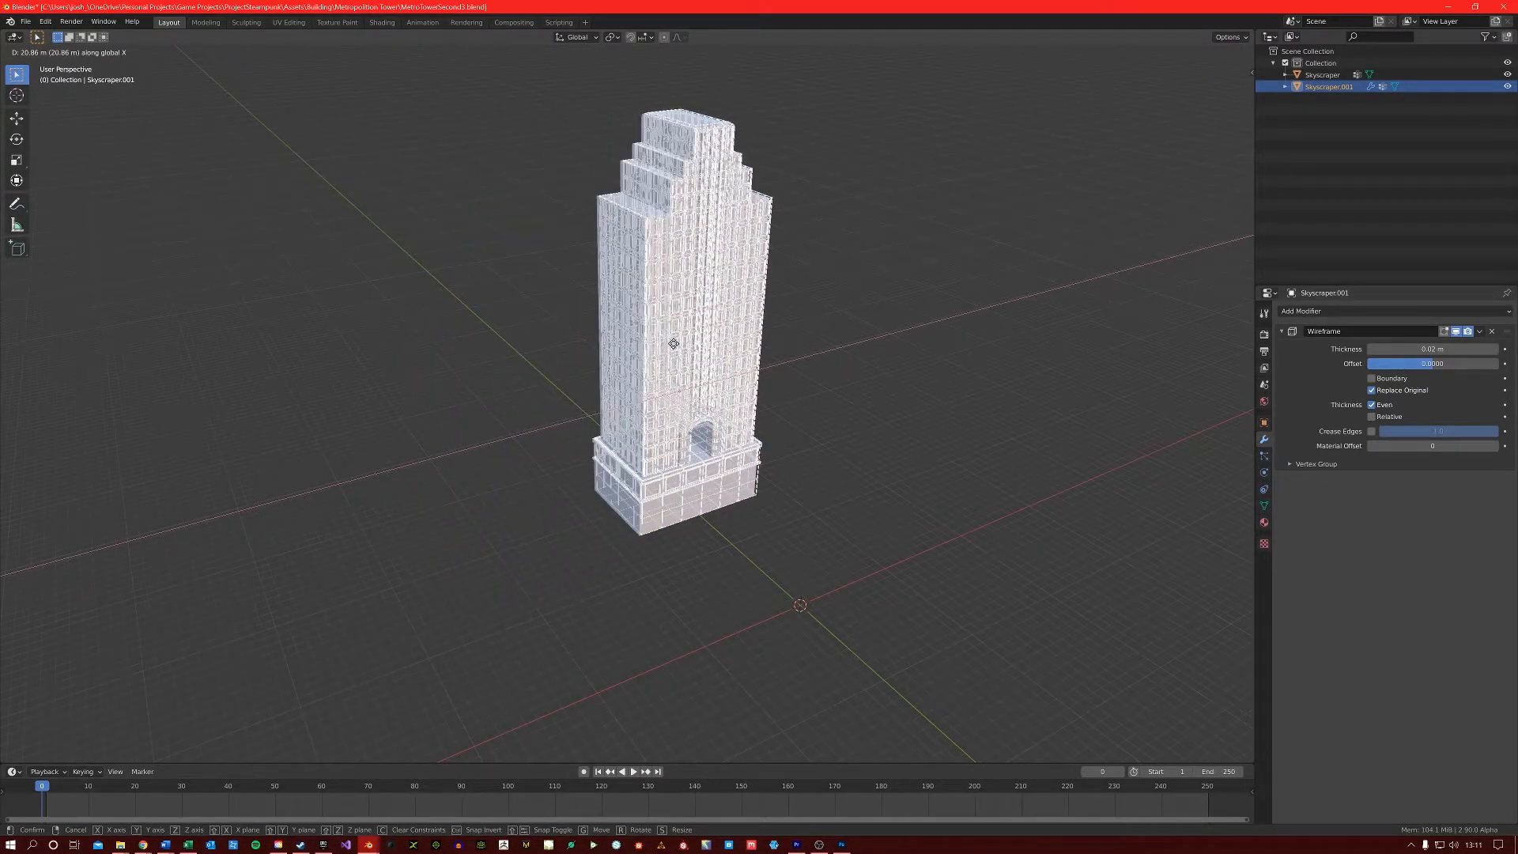
{"action": "left_click", "coordinate": [673, 343]}
{"action": "scroll", "coordinate": [799, 419], "scroll_direction": "up", "scroll_amount": 1}
{"action": "left_click", "coordinate": [820, 410]}
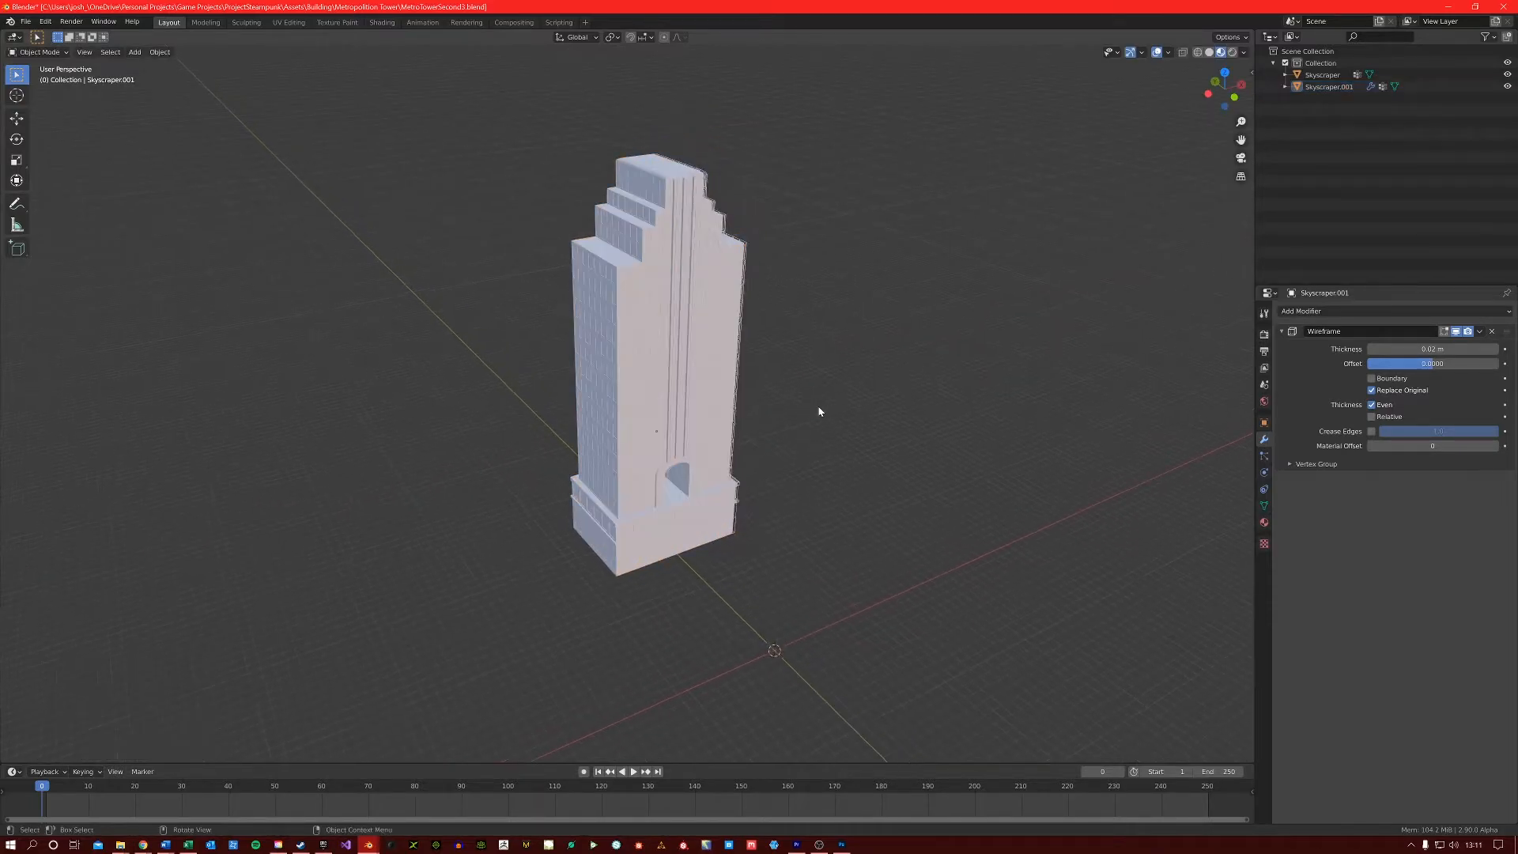
Rescale the original Skyscraper slightly and shift the wireframe copy along X to align the two towers
{"action": "scroll", "coordinate": [819, 411], "scroll_direction": "up", "scroll_amount": 3}
{"action": "middle_click_drag", "start_coordinate": [820, 410], "coordinate": [806, 420]}
{"action": "left_click", "coordinate": [1321, 75]}
{"action": "key", "text": "s"}
{"action": "left_click", "coordinate": [907, 403]}
{"action": "left_click", "coordinate": [1328, 86]}
{"action": "key", "text": "g"}
{"action": "key", "text": "x"}
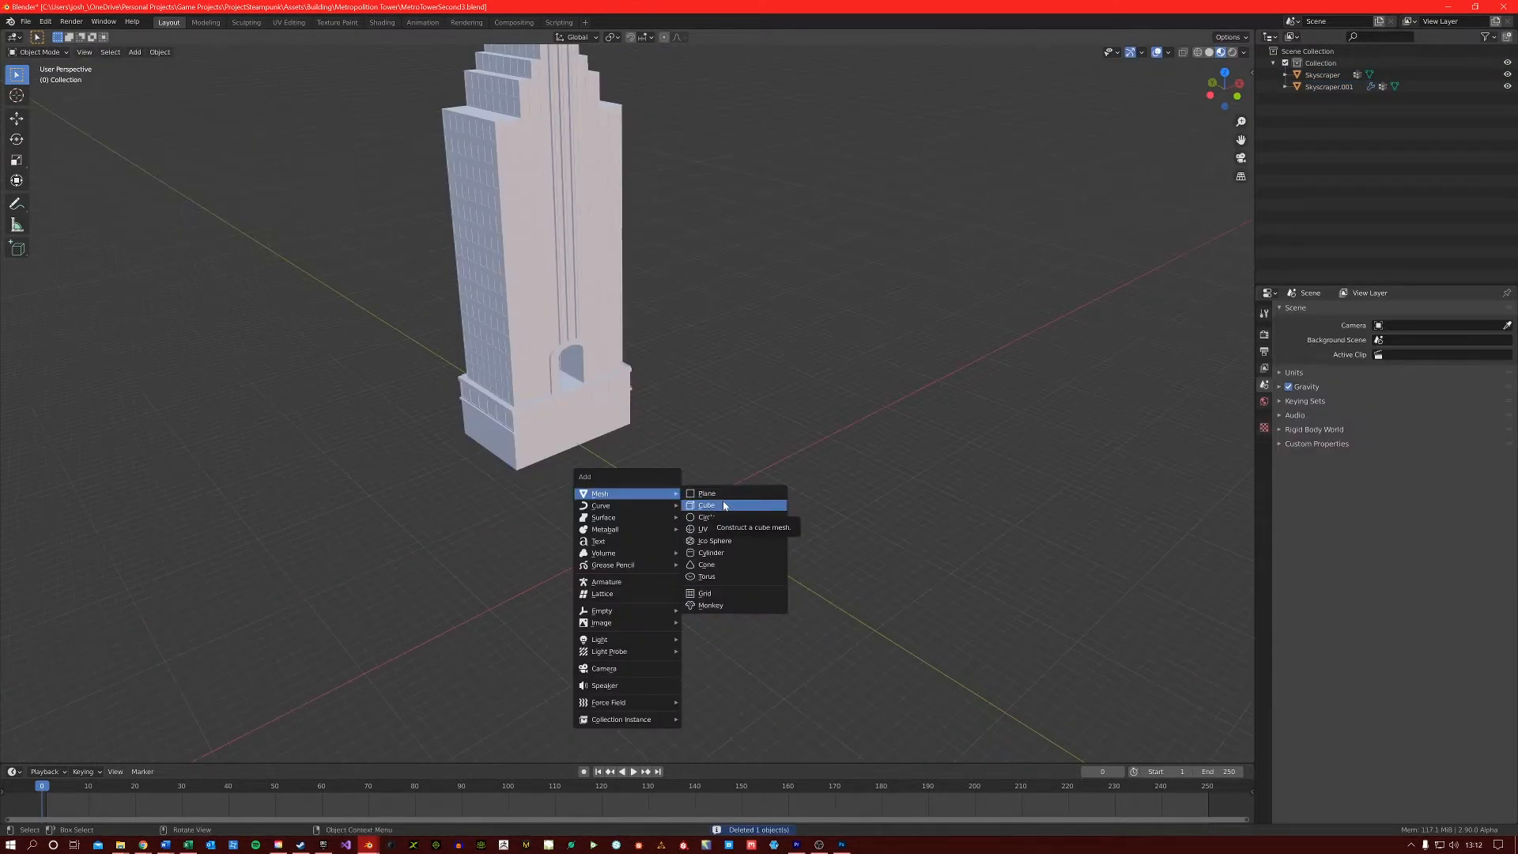
Add a 2 m cube mesh at the world origin
{"action": "left_click", "coordinate": [724, 506]}
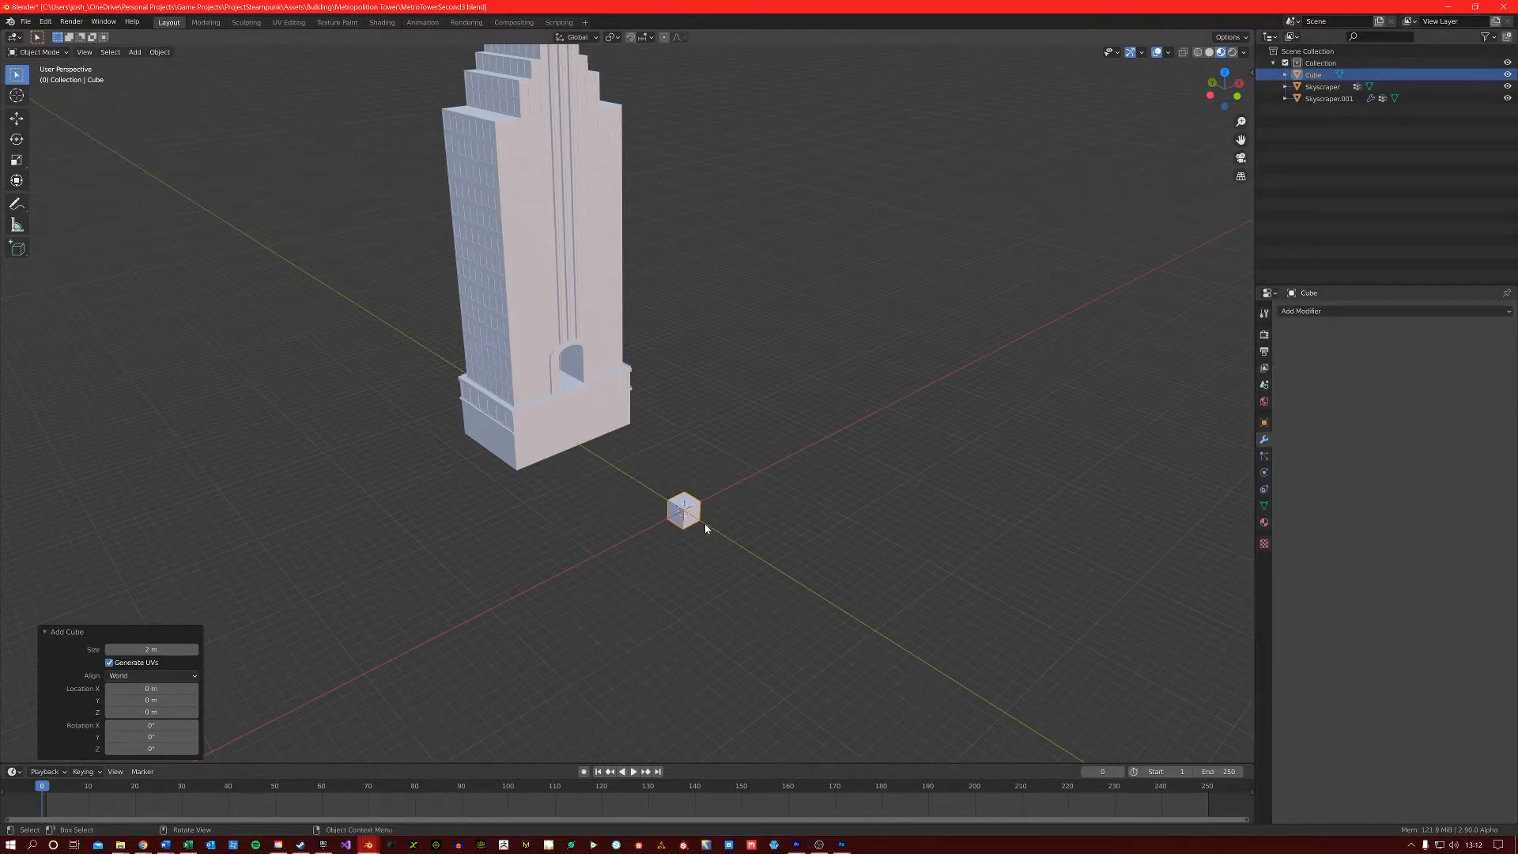
Scale the cube up to about 5.06 on all axes and subdivide its mesh three times in Edit Mode
{"action": "key", "text": "s"}
{"action": "left_click", "coordinate": [813, 529]}
{"action": "key", "text": "Tab"}
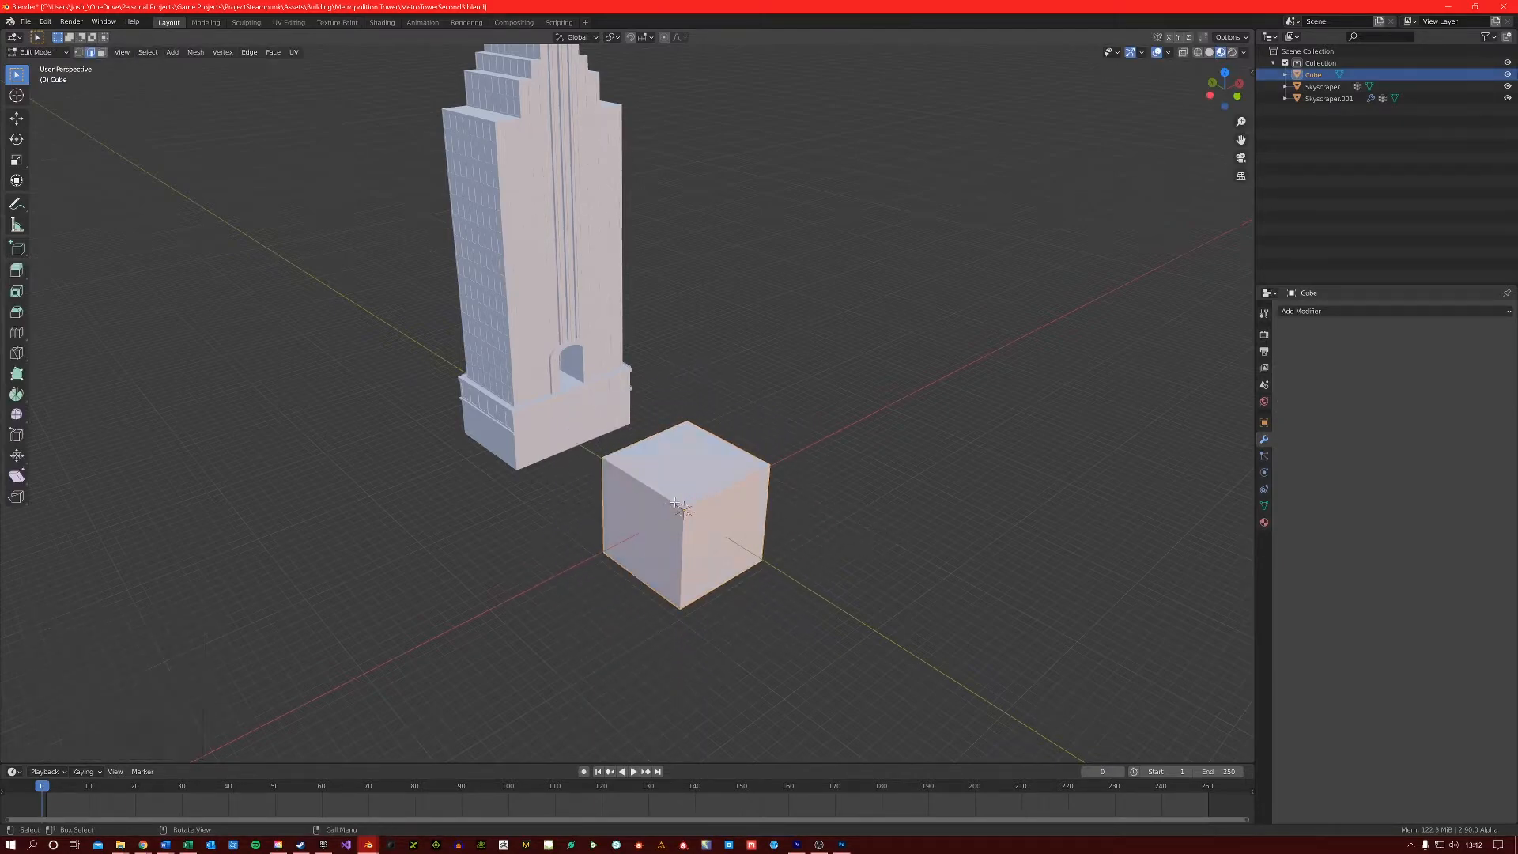
{"action": "right_click", "coordinate": [677, 506]}
{"action": "left_click", "coordinate": [685, 470]}
{"action": "right_click", "coordinate": [681, 479]}
{"action": "left_click", "coordinate": [690, 475]}
{"action": "right_click", "coordinate": [677, 484]}
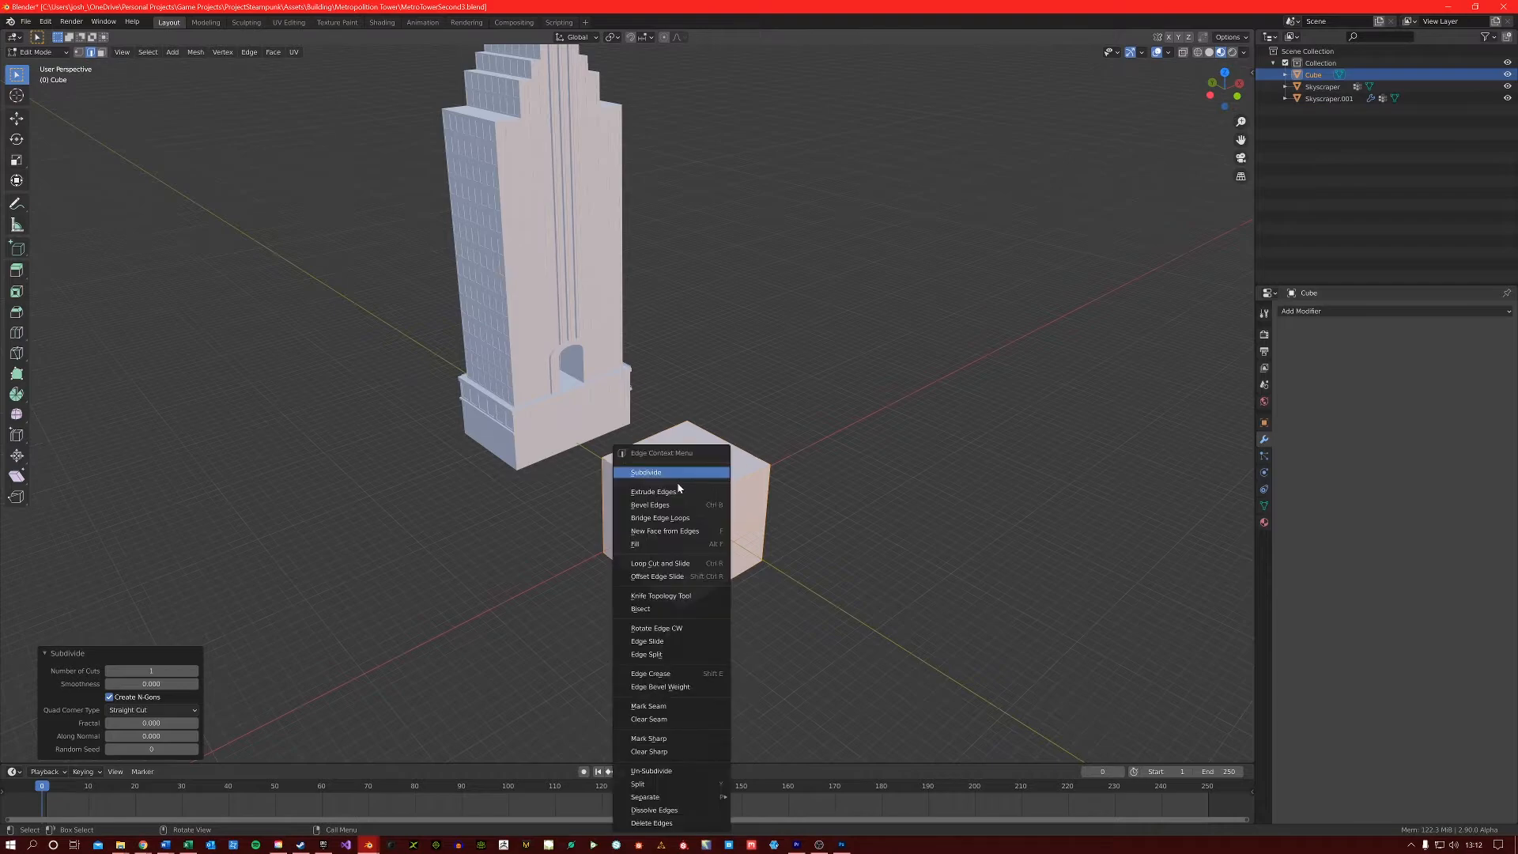
{"action": "left_click", "coordinate": [687, 474]}
Roughen the cube's surface by setting the last subdivision's Fractal to about 5.6, and return to Object Mode
{"action": "scroll", "coordinate": [680, 509], "scroll_direction": "up", "scroll_amount": 2}
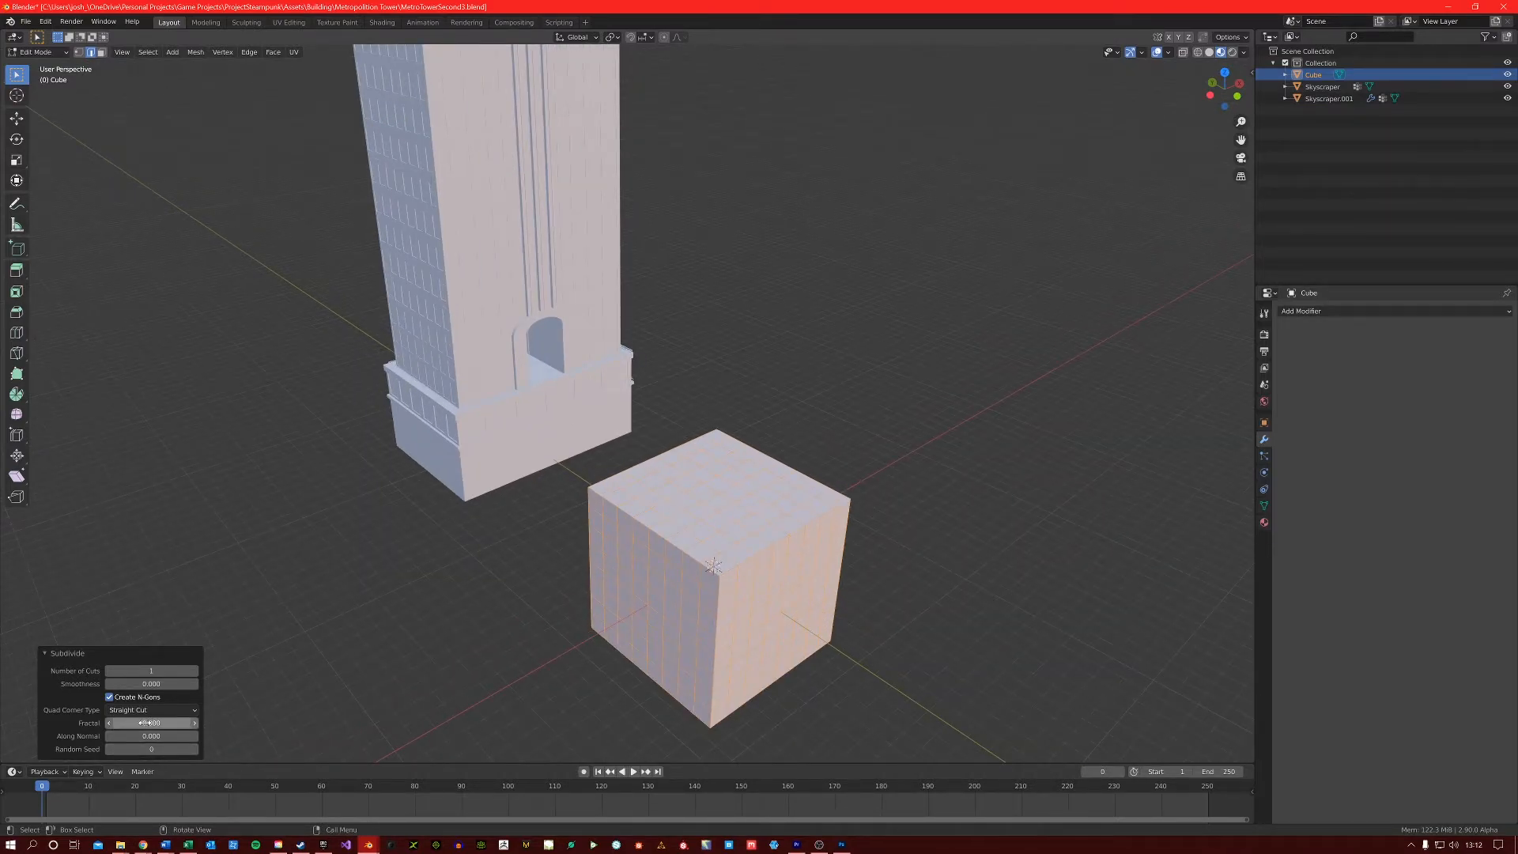
{"action": "left_click_drag", "start_coordinate": [151, 722], "coordinate": [225, 722]}
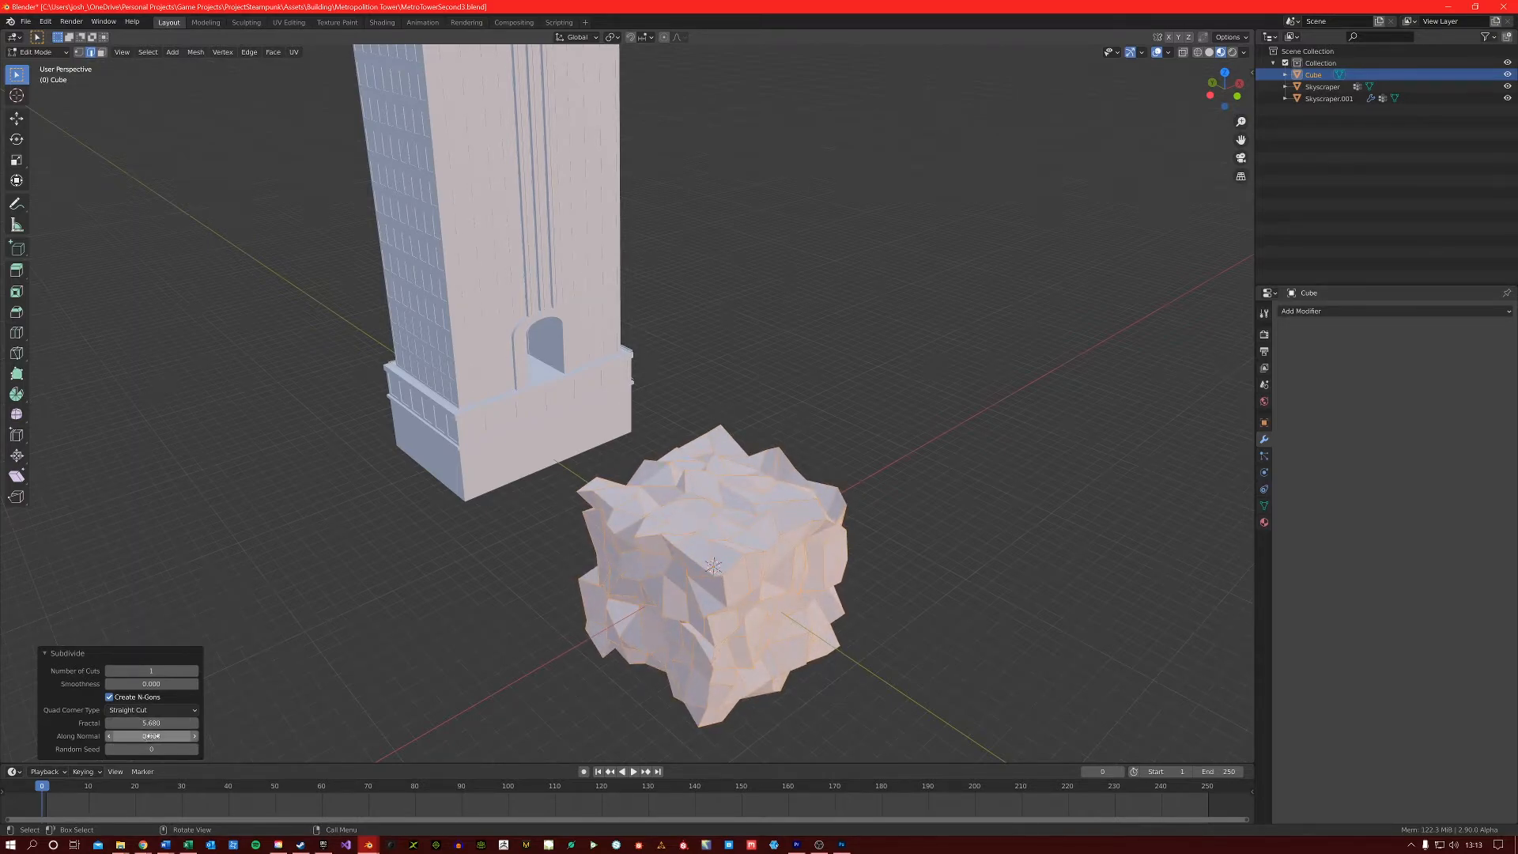
{"action": "left_click_drag", "start_coordinate": [154, 683], "coordinate": [216, 684]}
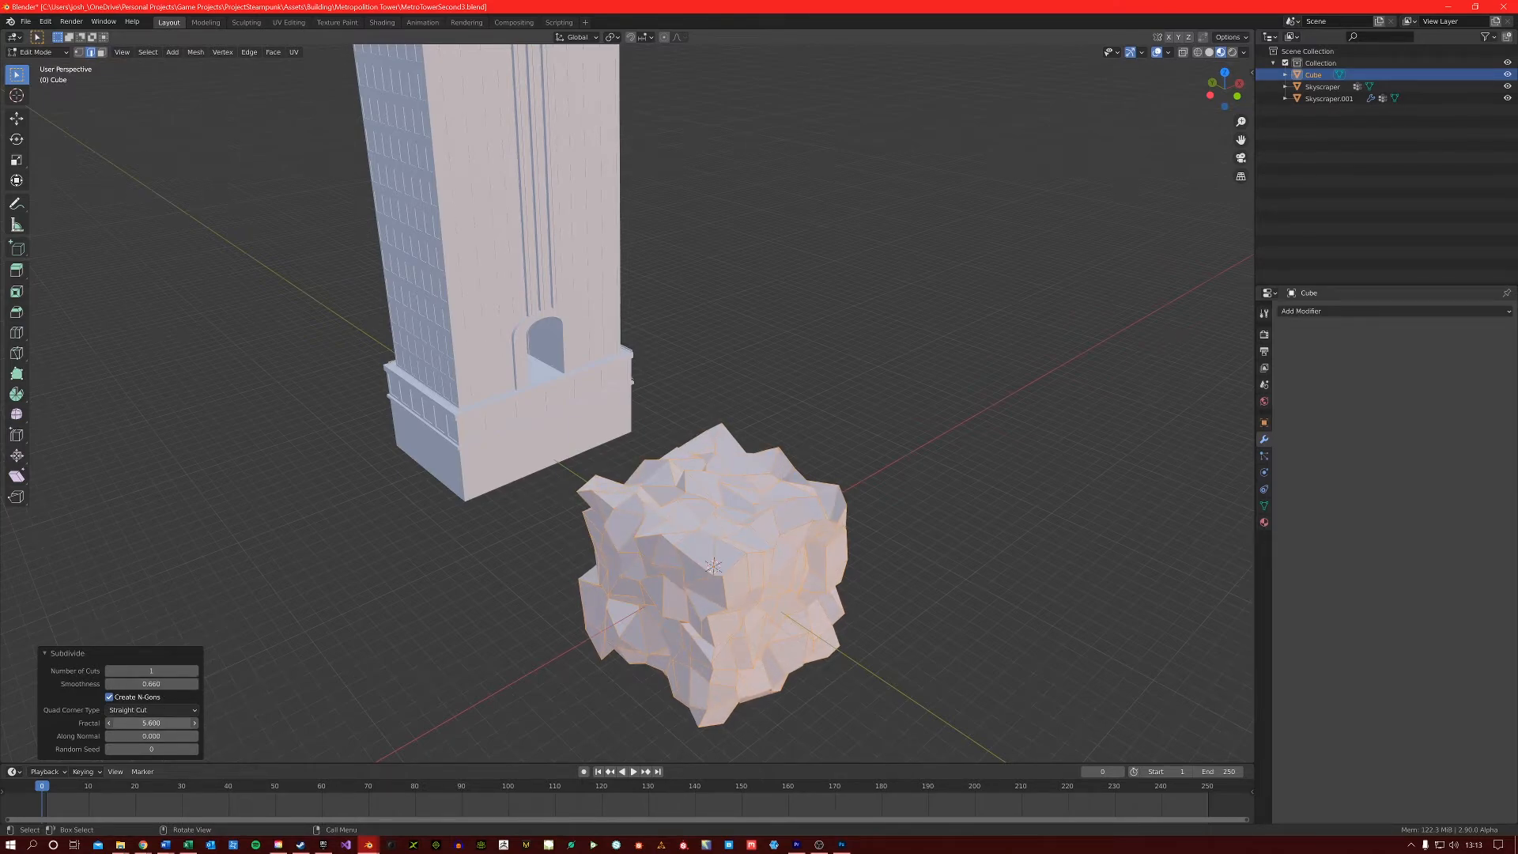
{"action": "key", "text": "Tab"}
Add a Boolean modifier in Difference mode to the original Skyscraper, with Cube as the cutting object
{"action": "scroll", "coordinate": [531, 322], "scroll_direction": "down", "scroll_amount": 2}
{"action": "left_click", "coordinate": [531, 323]}
{"action": "middle_click_drag", "start_coordinate": [531, 322], "coordinate": [559, 343]}
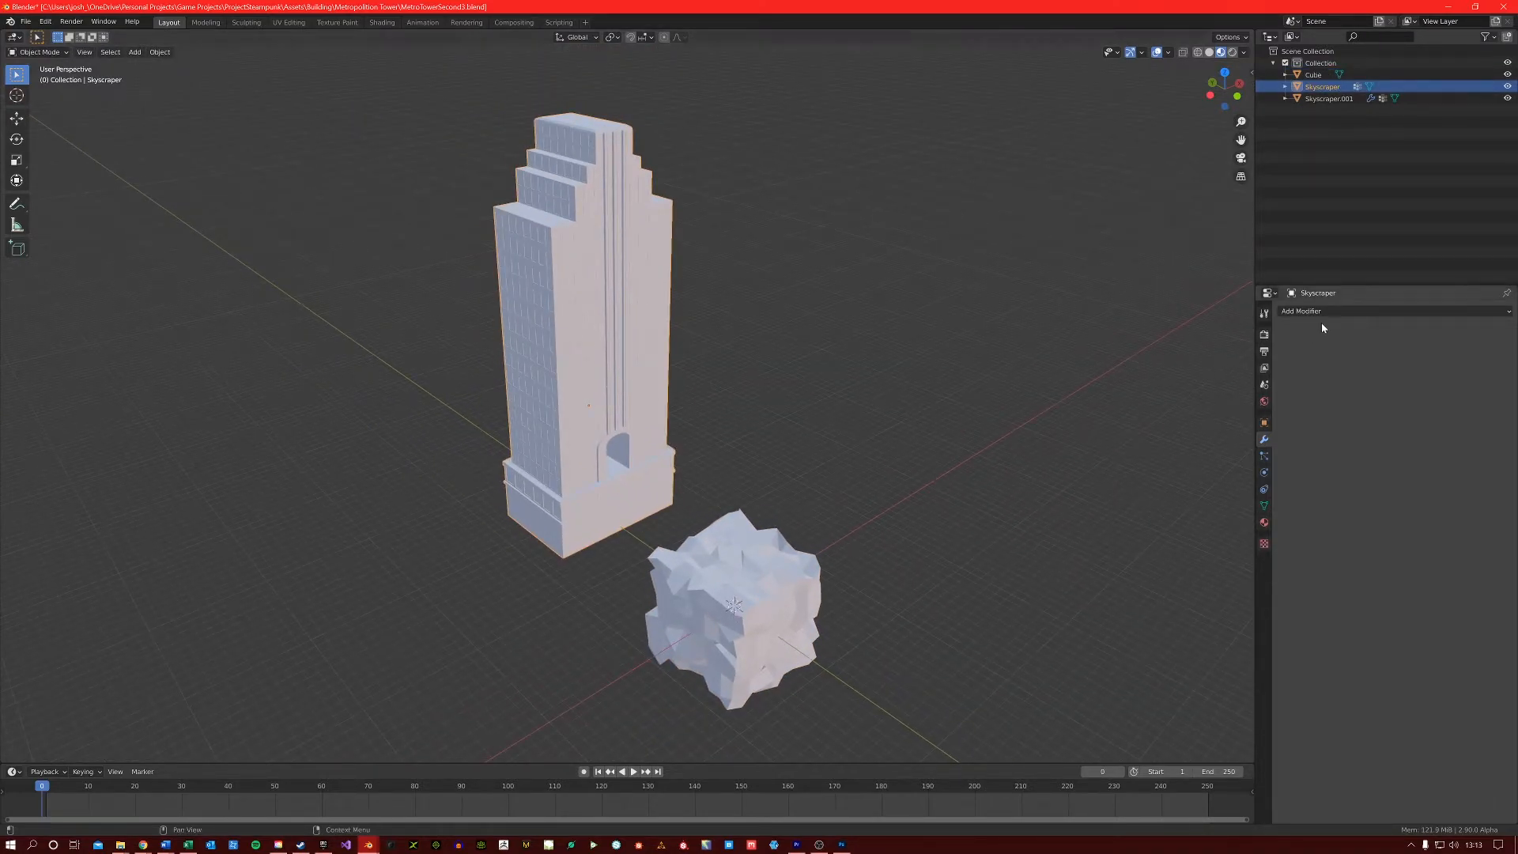
{"action": "left_click", "coordinate": [1344, 311]}
{"action": "left_click", "coordinate": [1291, 364]}
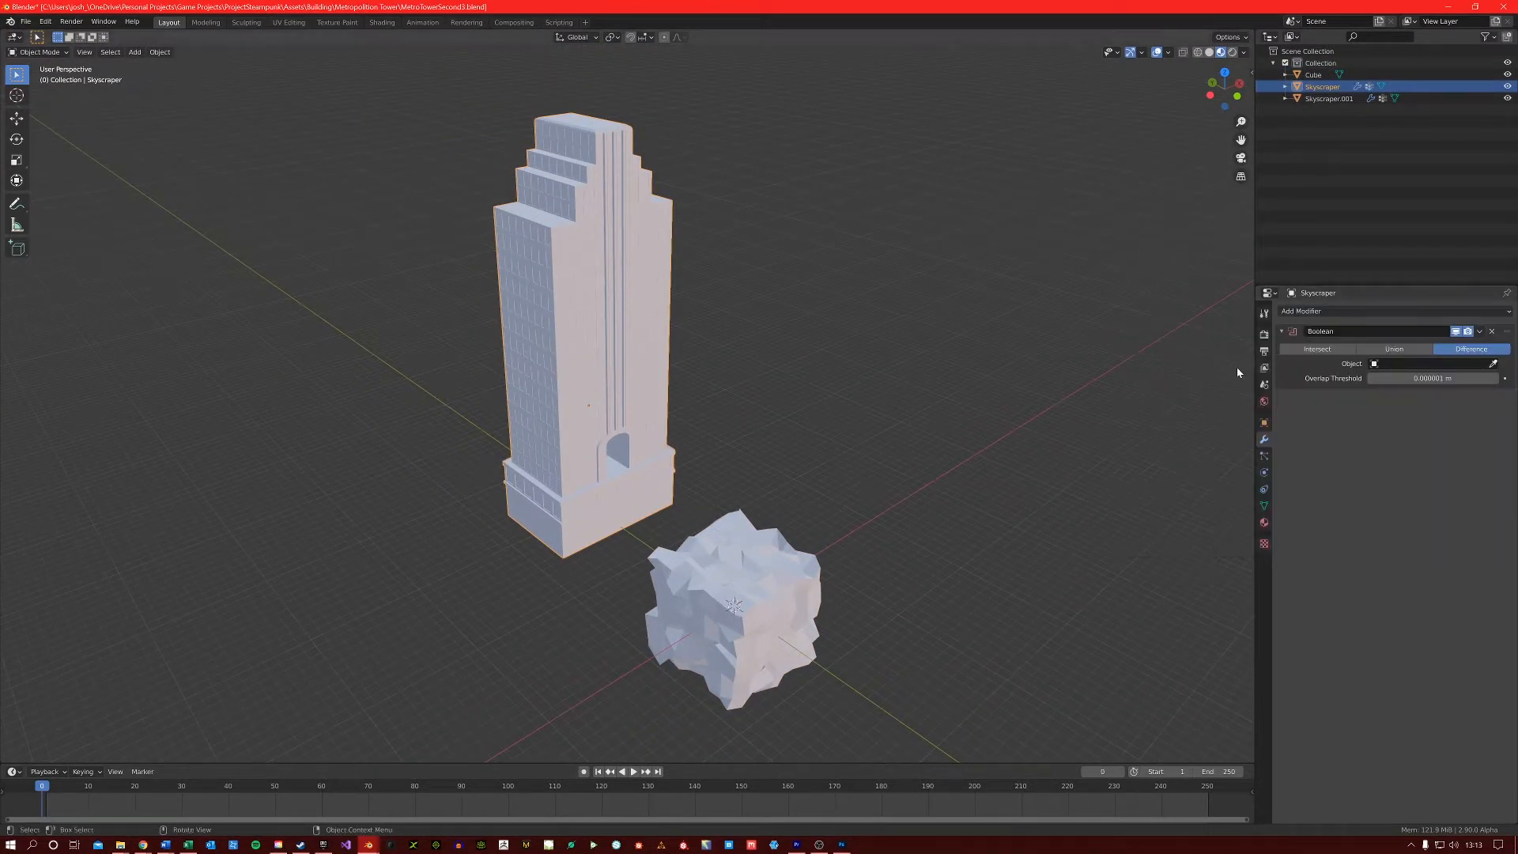
{"action": "left_click", "coordinate": [1423, 363]}
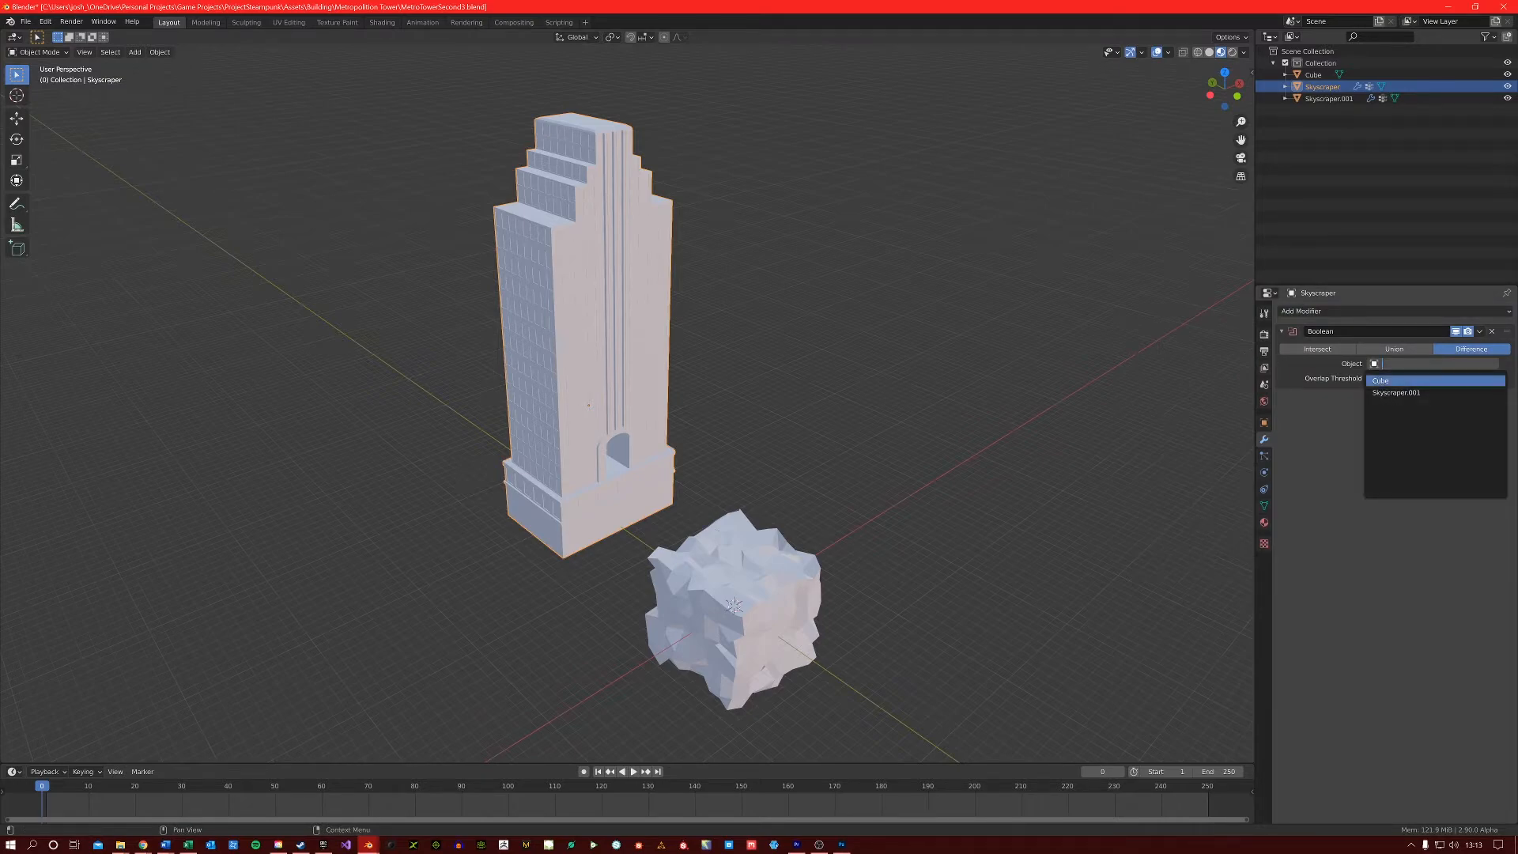
{"action": "left_click", "coordinate": [1401, 382]}
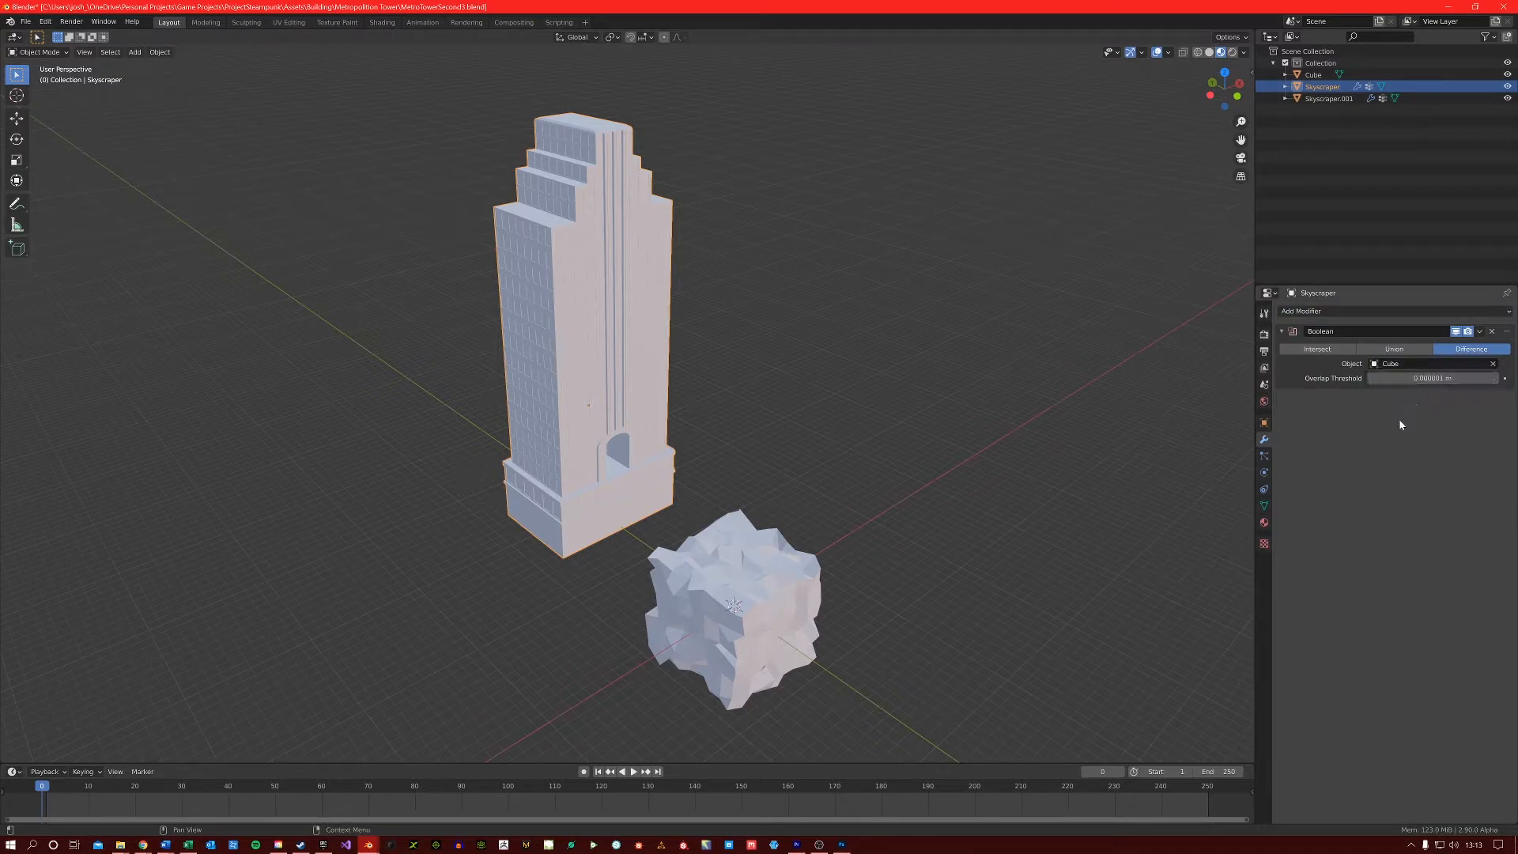
Set the rough cube's viewport display to Wire
{"action": "left_click", "coordinate": [735, 609]}
{"action": "middle_click_drag", "start_coordinate": [735, 609], "coordinate": [787, 526]}
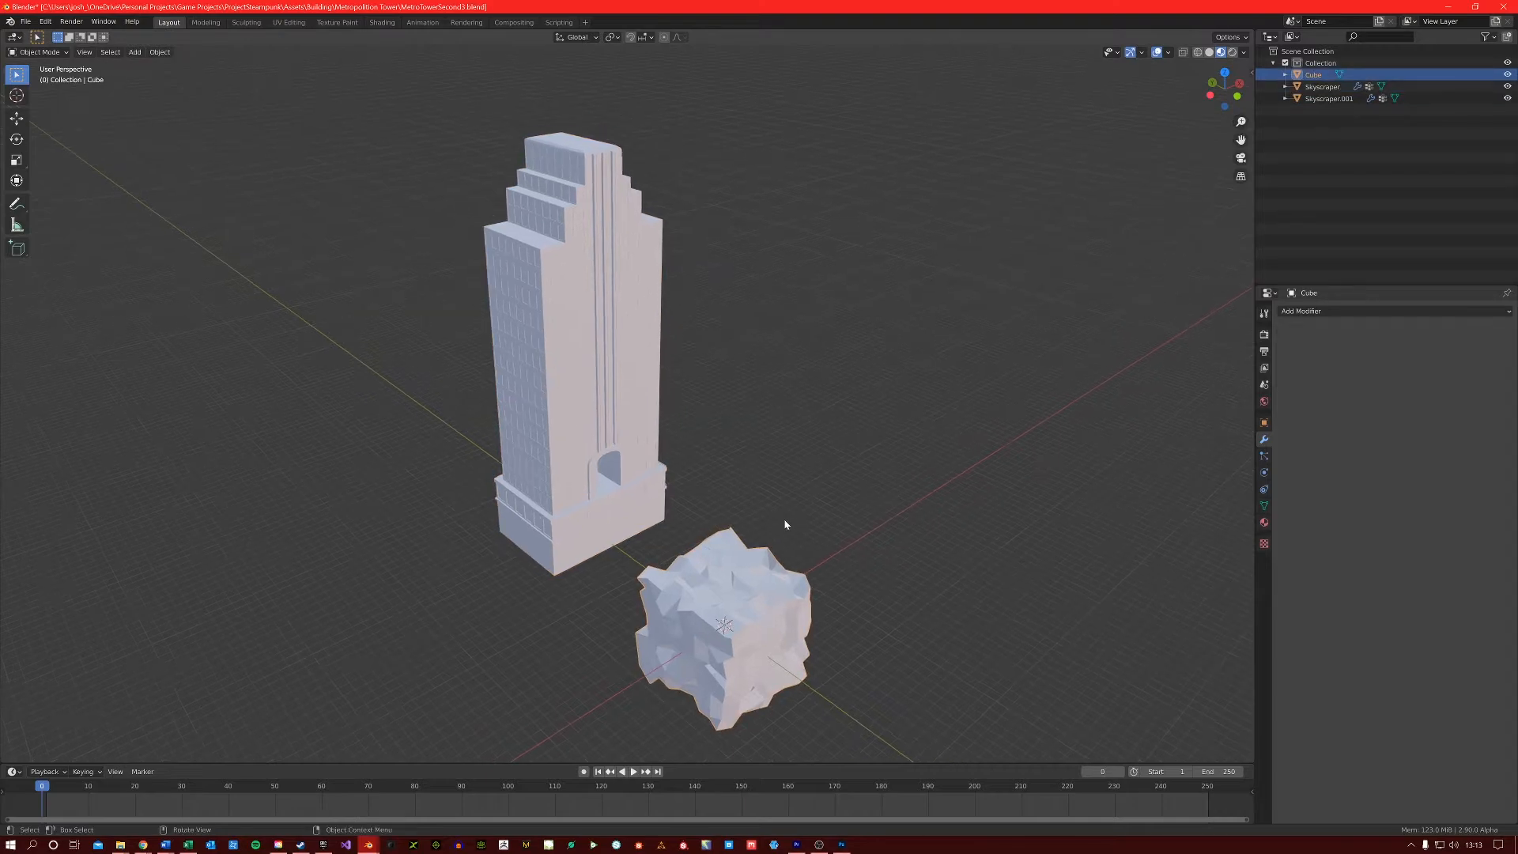
{"action": "left_click", "coordinate": [1263, 423]}
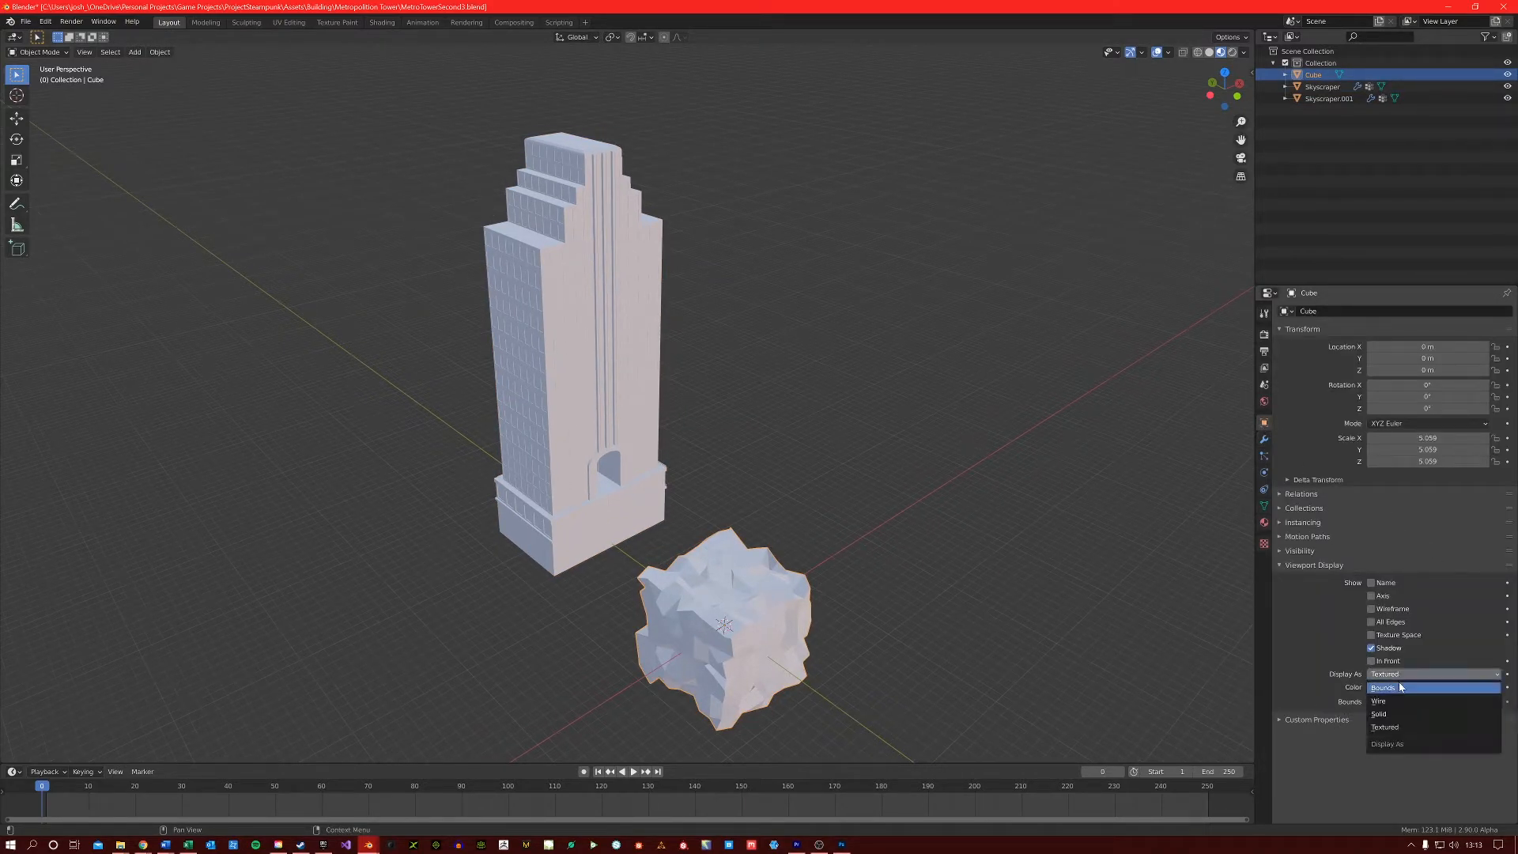
{"action": "left_click", "coordinate": [1399, 701]}
Move the cube about 31.8 m up along Z and about 16.2 m along Y over the top of the tower
{"action": "middle_click_drag", "start_coordinate": [774, 474], "coordinate": [861, 620]}
{"action": "key", "text": "g"}
{"action": "key", "text": "z"}
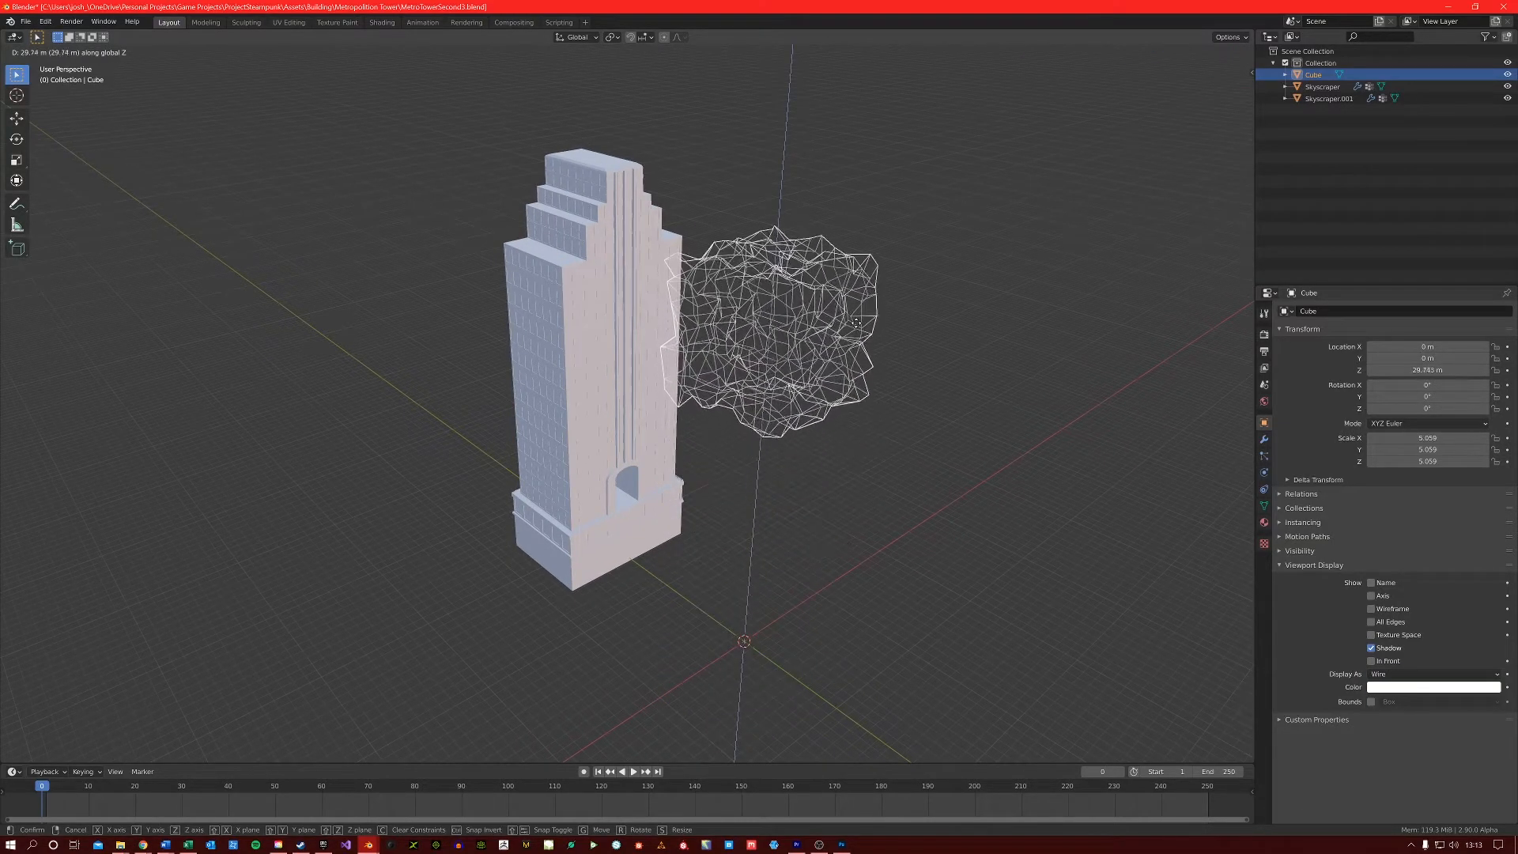
{"action": "left_click", "coordinate": [861, 294]}
{"action": "middle_click_drag", "start_coordinate": [861, 294], "coordinate": [869, 384], "text": "shift"}
{"action": "key", "text": "g"}
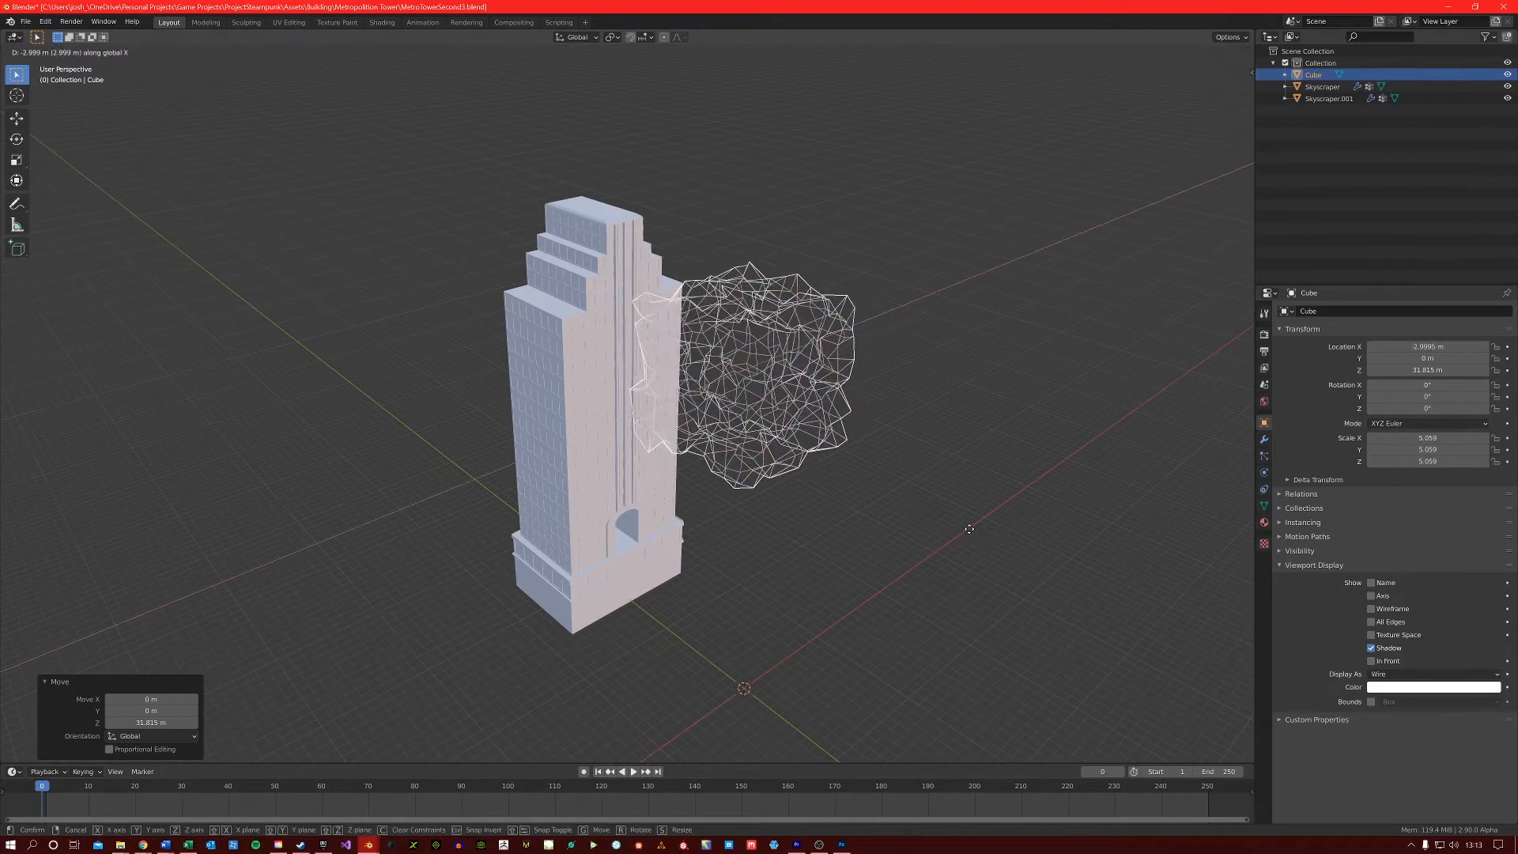
{"action": "key", "text": "y"}
{"action": "left_click", "coordinate": [770, 406]}
Scale the cube by about 1.385 and rotate it about -46.6° around the Y axis
{"action": "key", "text": "s"}
{"action": "left_click", "coordinate": [787, 382]}
{"action": "key", "text": "r"}
{"action": "key", "text": "z"}
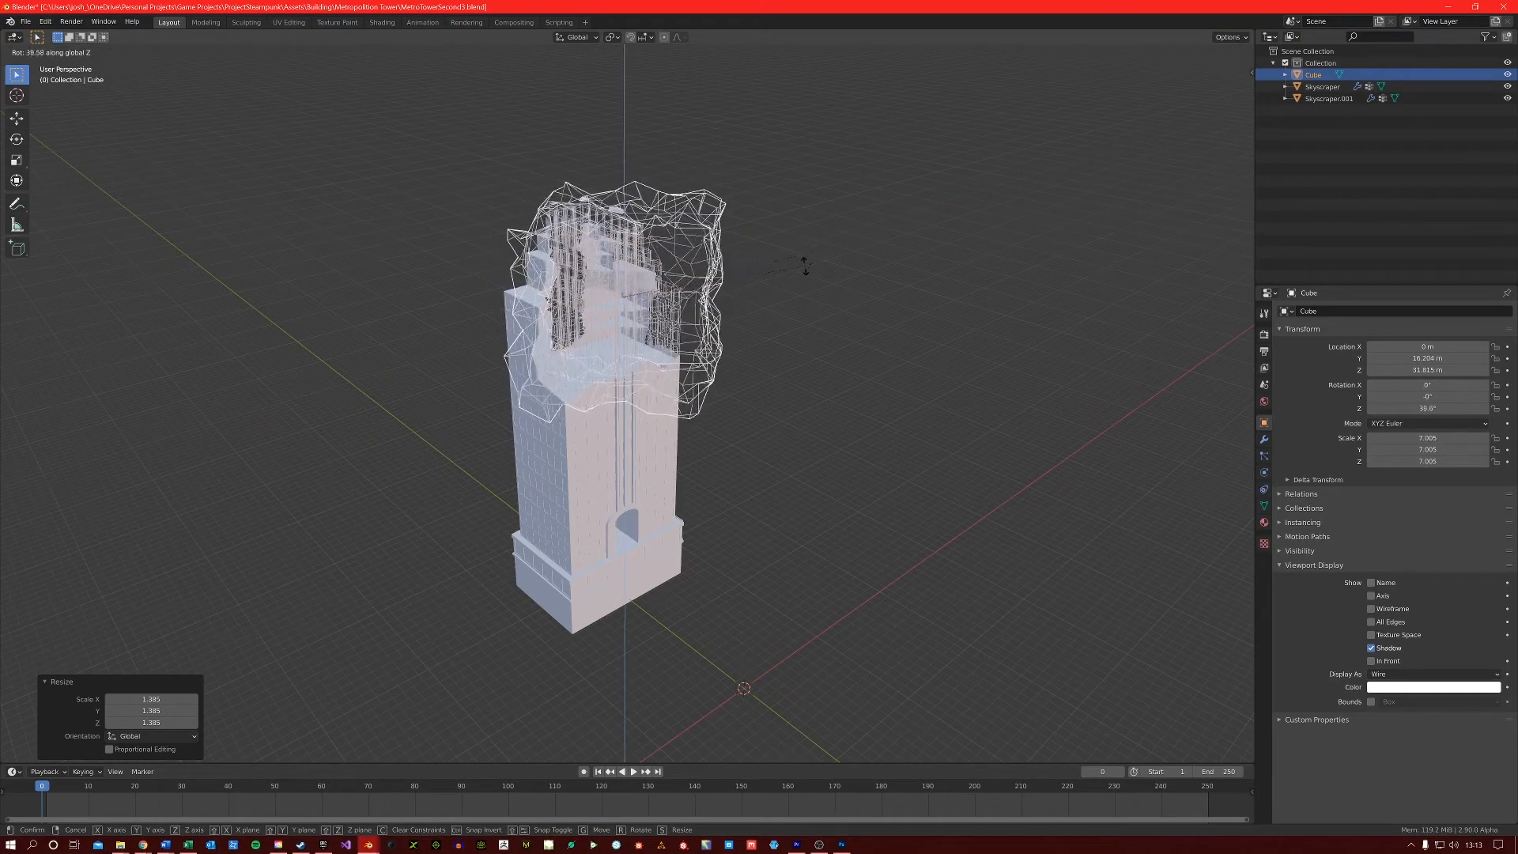
{"action": "key", "text": "y"}
{"action": "left_click", "coordinate": [799, 230]}
Reposition the cube over the tower's upper part and enlarge it to a scale of about 9.37
{"action": "key", "text": "g"}
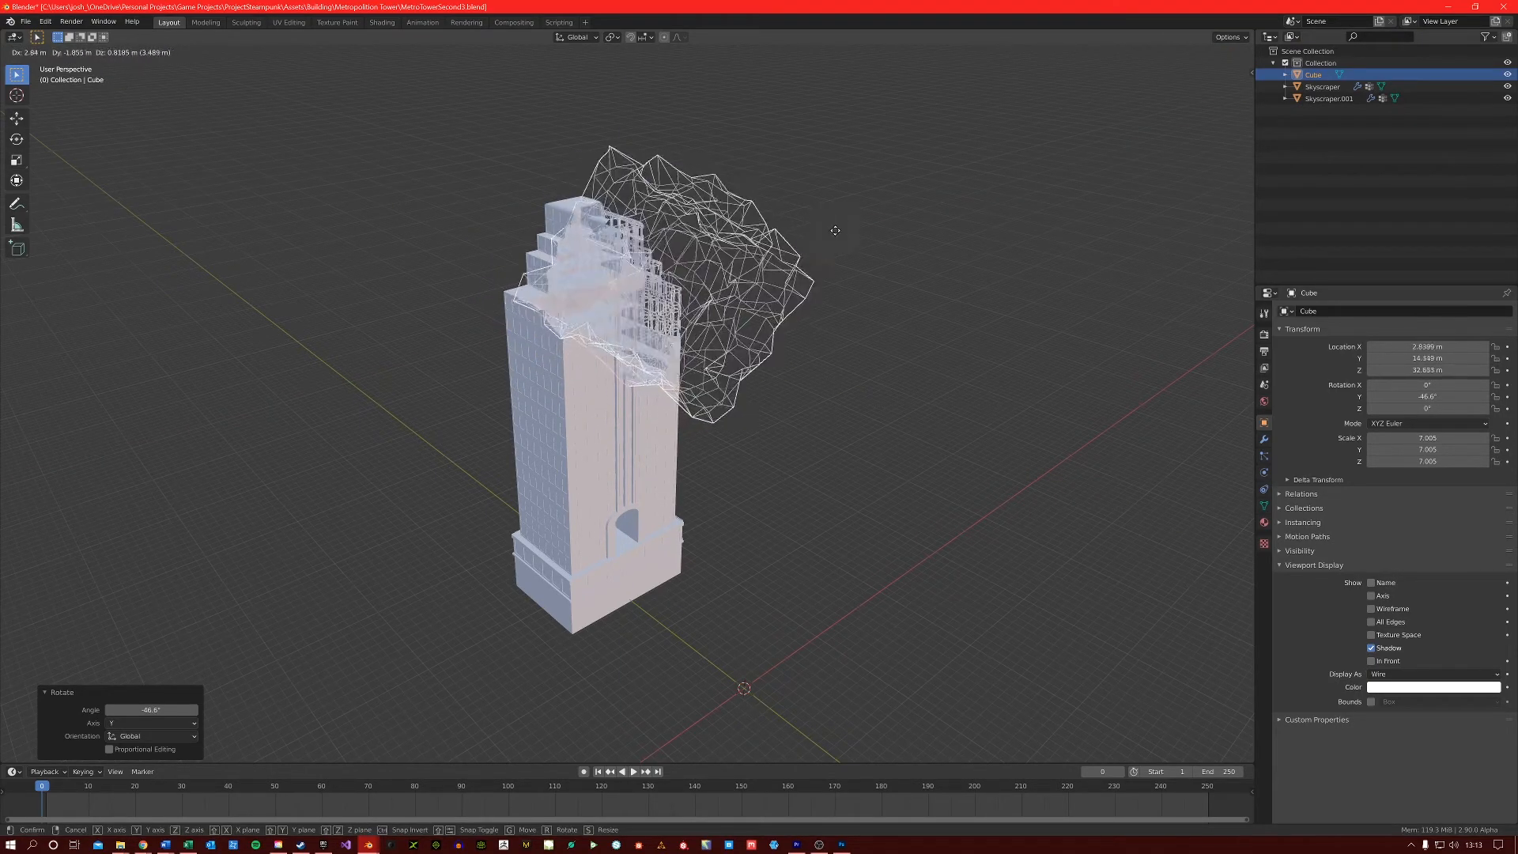
{"action": "left_click", "coordinate": [835, 230]}
{"action": "middle_click_drag", "start_coordinate": [835, 230], "coordinate": [800, 386]}
{"action": "key", "text": "g"}
{"action": "left_click", "coordinate": [756, 364]}
{"action": "key", "text": "s"}
{"action": "left_click", "coordinate": [786, 382]}
Rotate the cube about 9° around the view axis and shift it about 0.73 m in X and -0.63 m in Y
{"action": "scroll", "coordinate": [726, 464], "scroll_direction": "up", "scroll_amount": 7}
{"action": "scroll", "coordinate": [708, 418], "scroll_direction": "down", "scroll_amount": 5}
{"action": "key", "text": "r"}
{"action": "left_click", "coordinate": [945, 431]}
{"action": "key", "text": "g"}
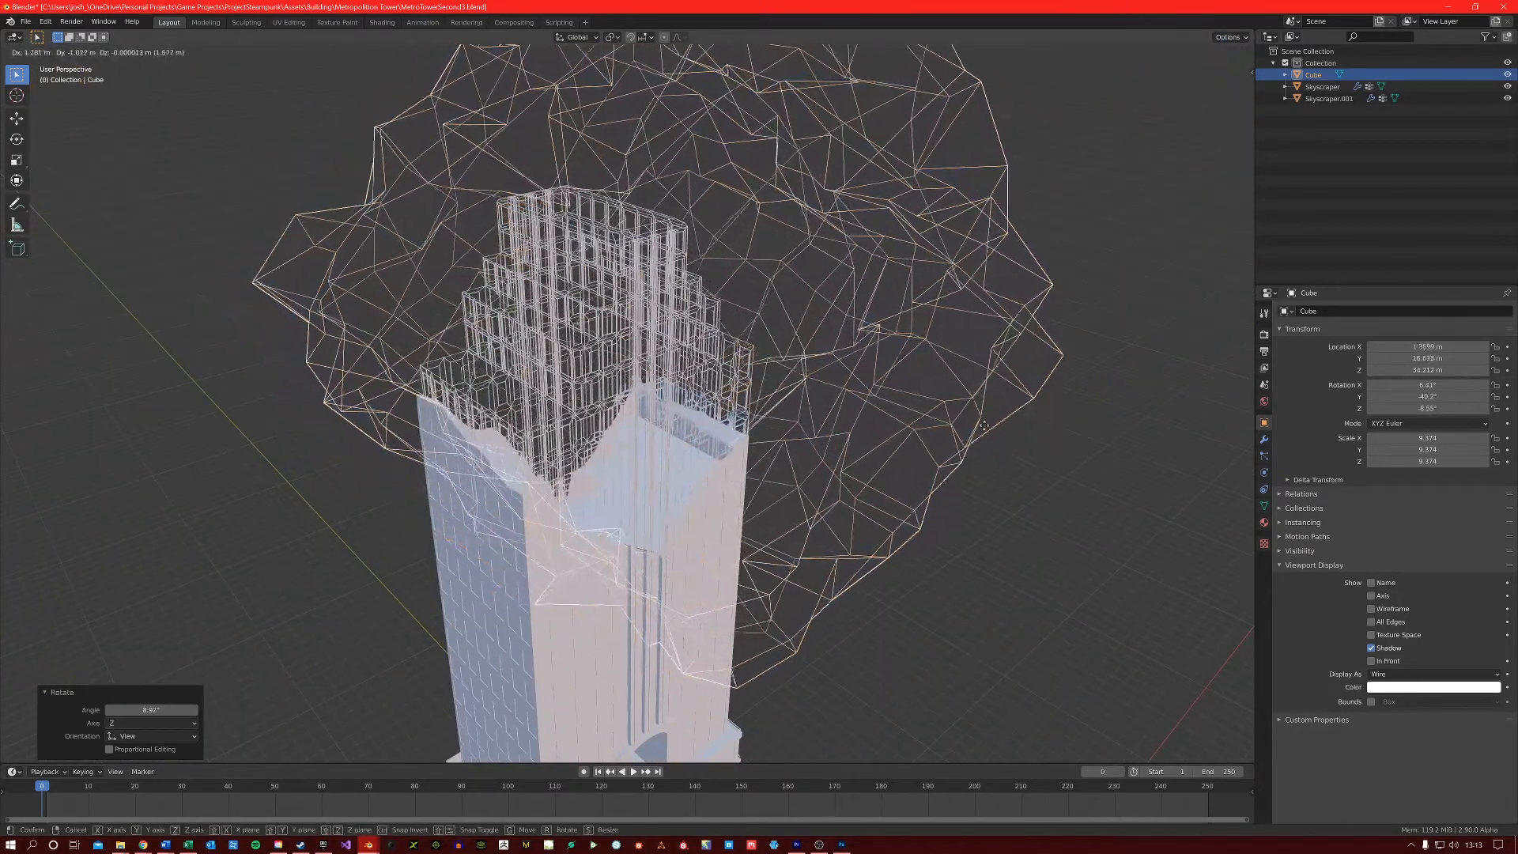
{"action": "left_click", "coordinate": [966, 425]}
{"action": "middle_click_drag", "start_coordinate": [671, 407], "coordinate": [689, 419], "text": "shift"}
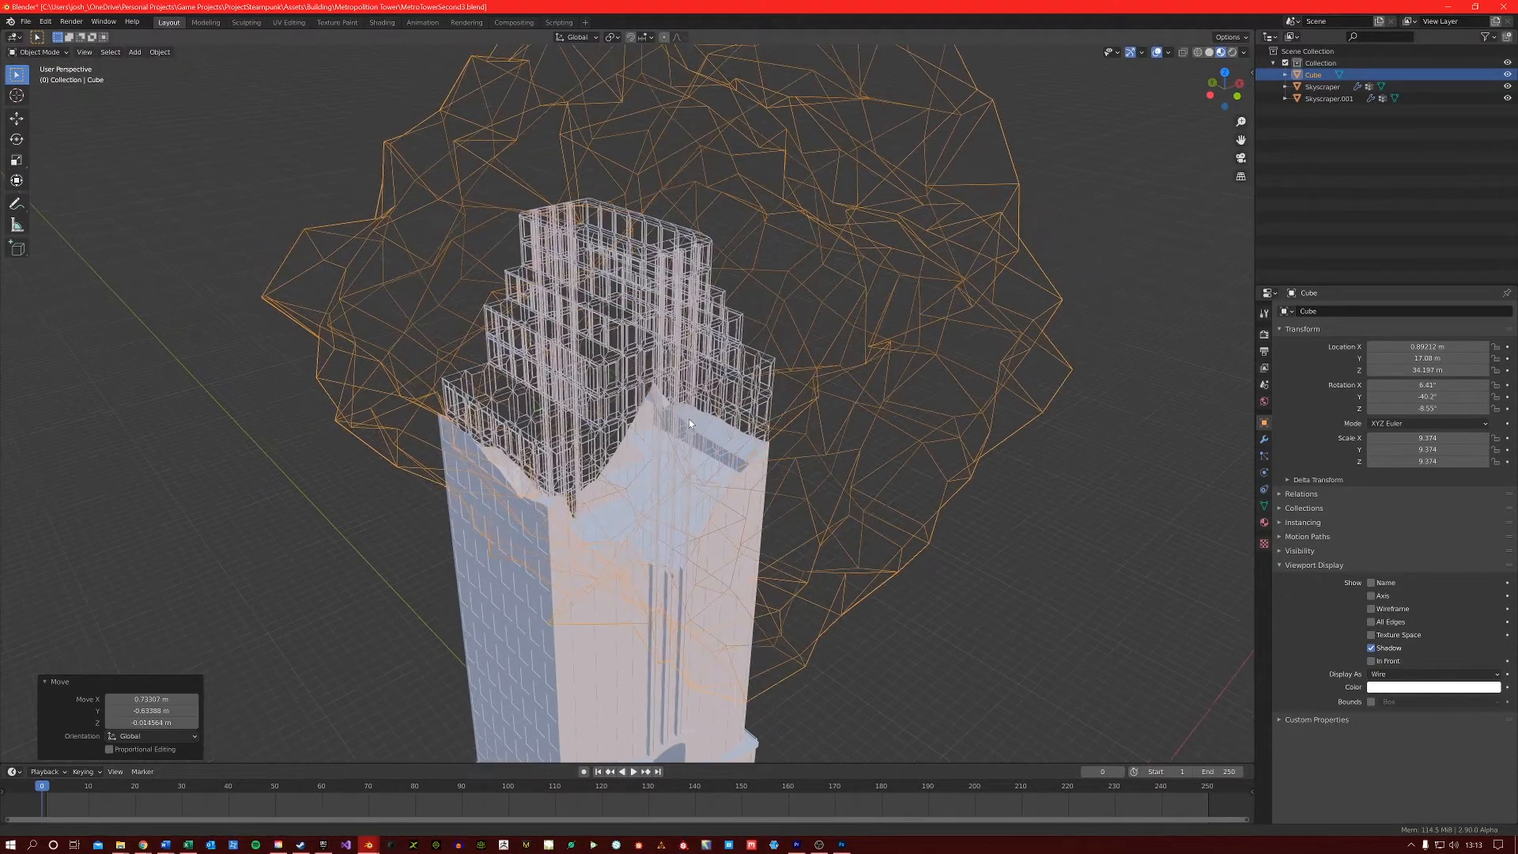
{"action": "middle_click_drag", "start_coordinate": [765, 326], "coordinate": [772, 355], "text": "shift"}
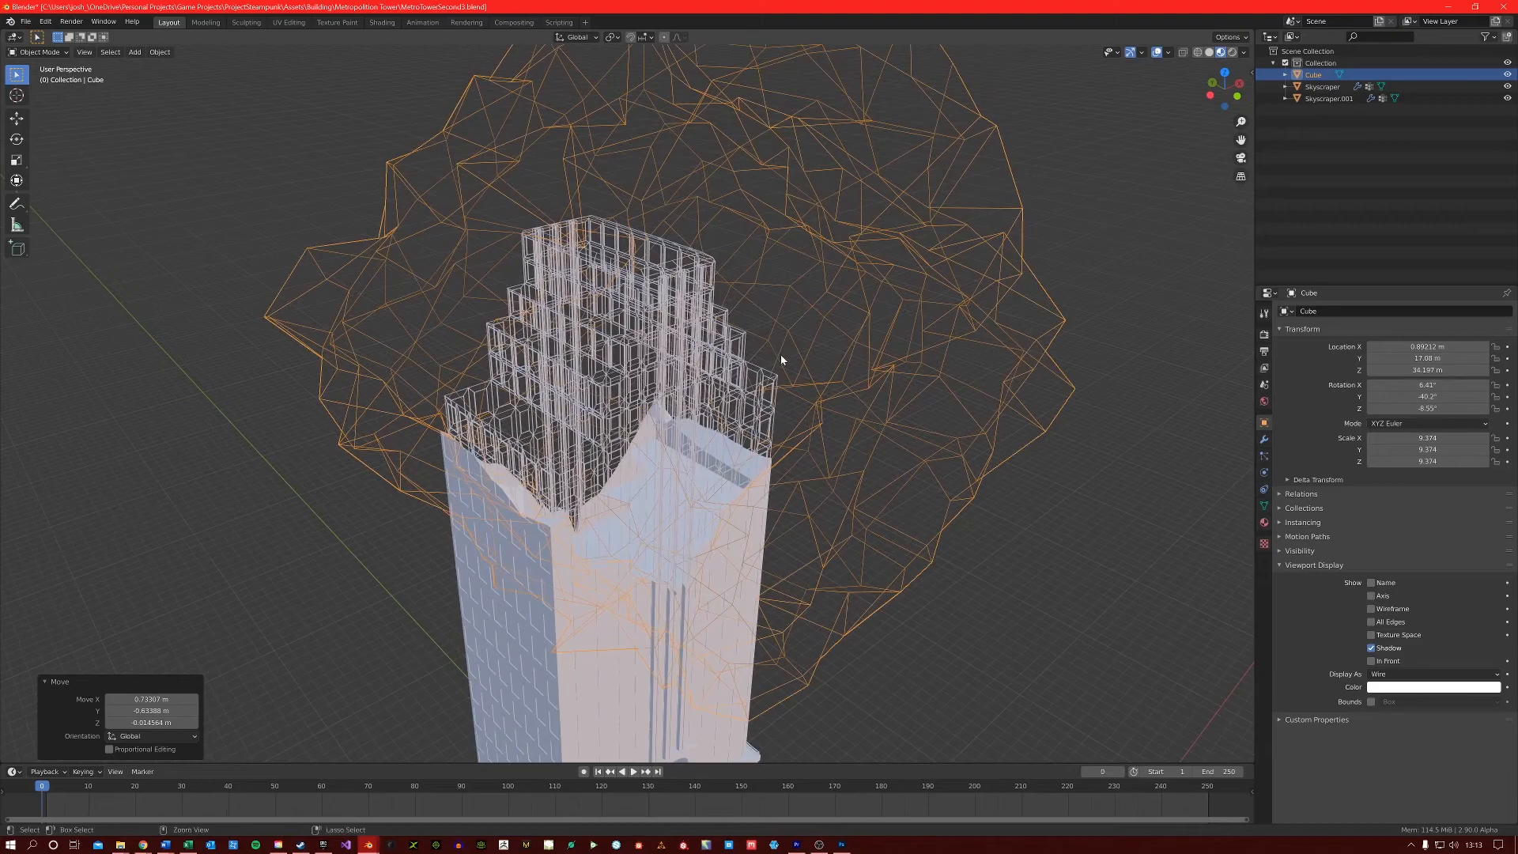
Paste a copy of the cutter cube, scale it by about 0.83 and rotate it slightly in the view plane
{"action": "key", "text": "ctrl+v"}
{"action": "key", "text": "s"}
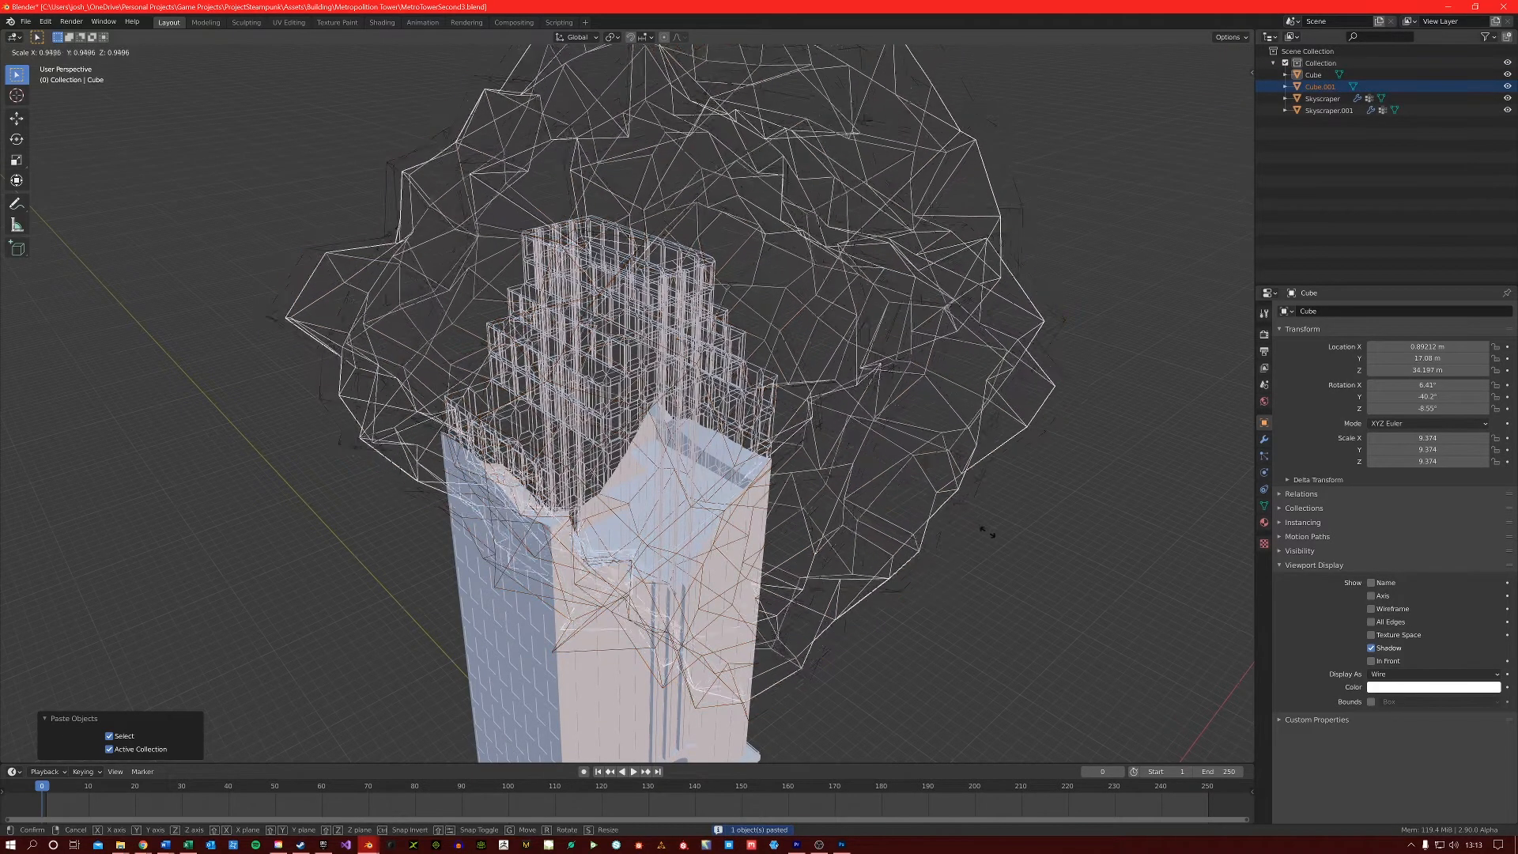
{"action": "left_click", "coordinate": [950, 517]}
{"action": "key", "text": "r"}
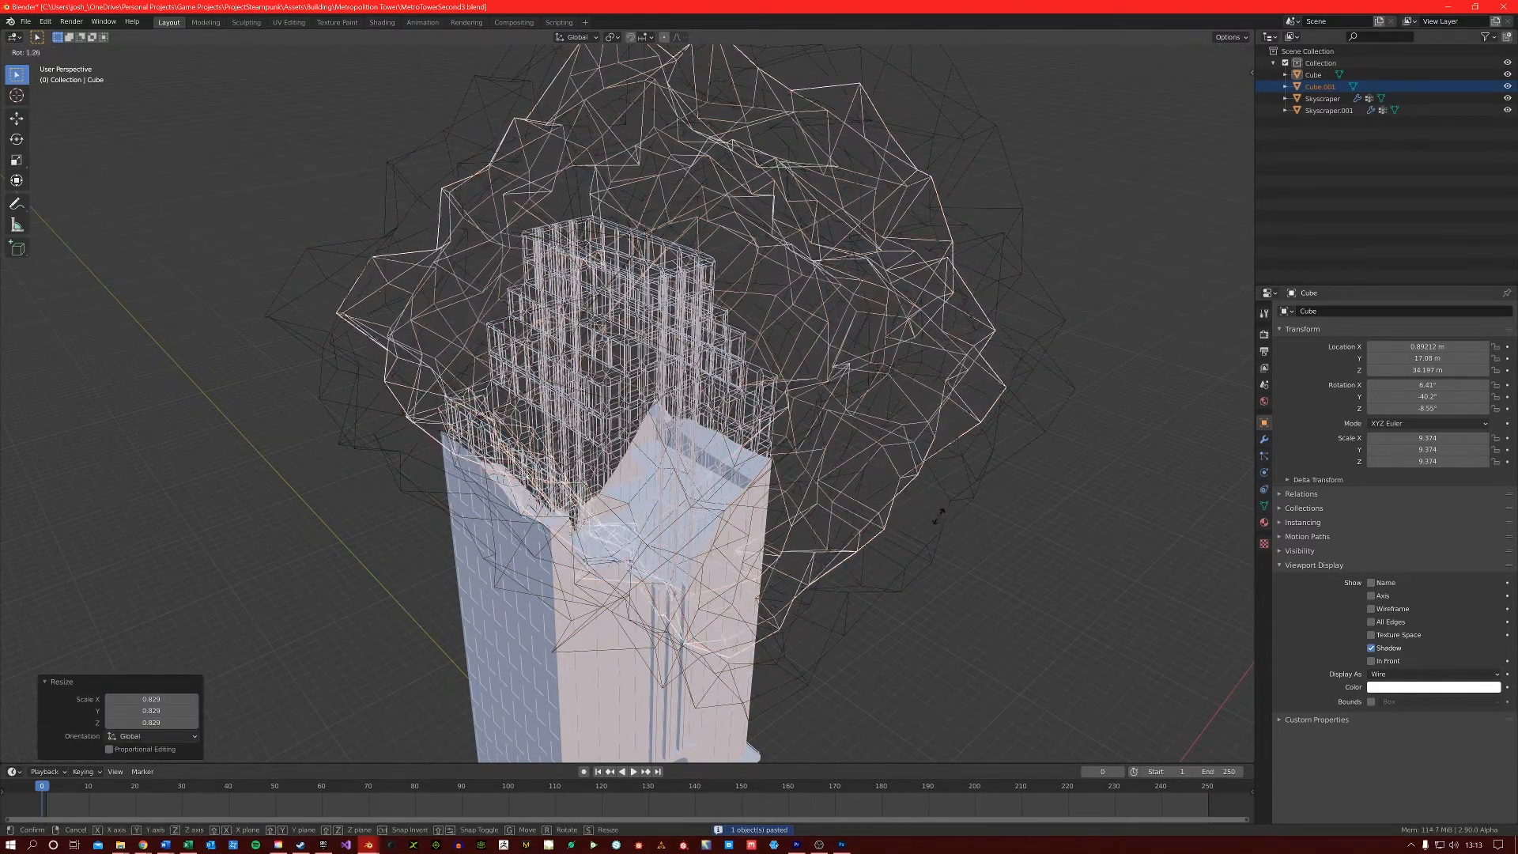
{"action": "left_click", "coordinate": [891, 532]}
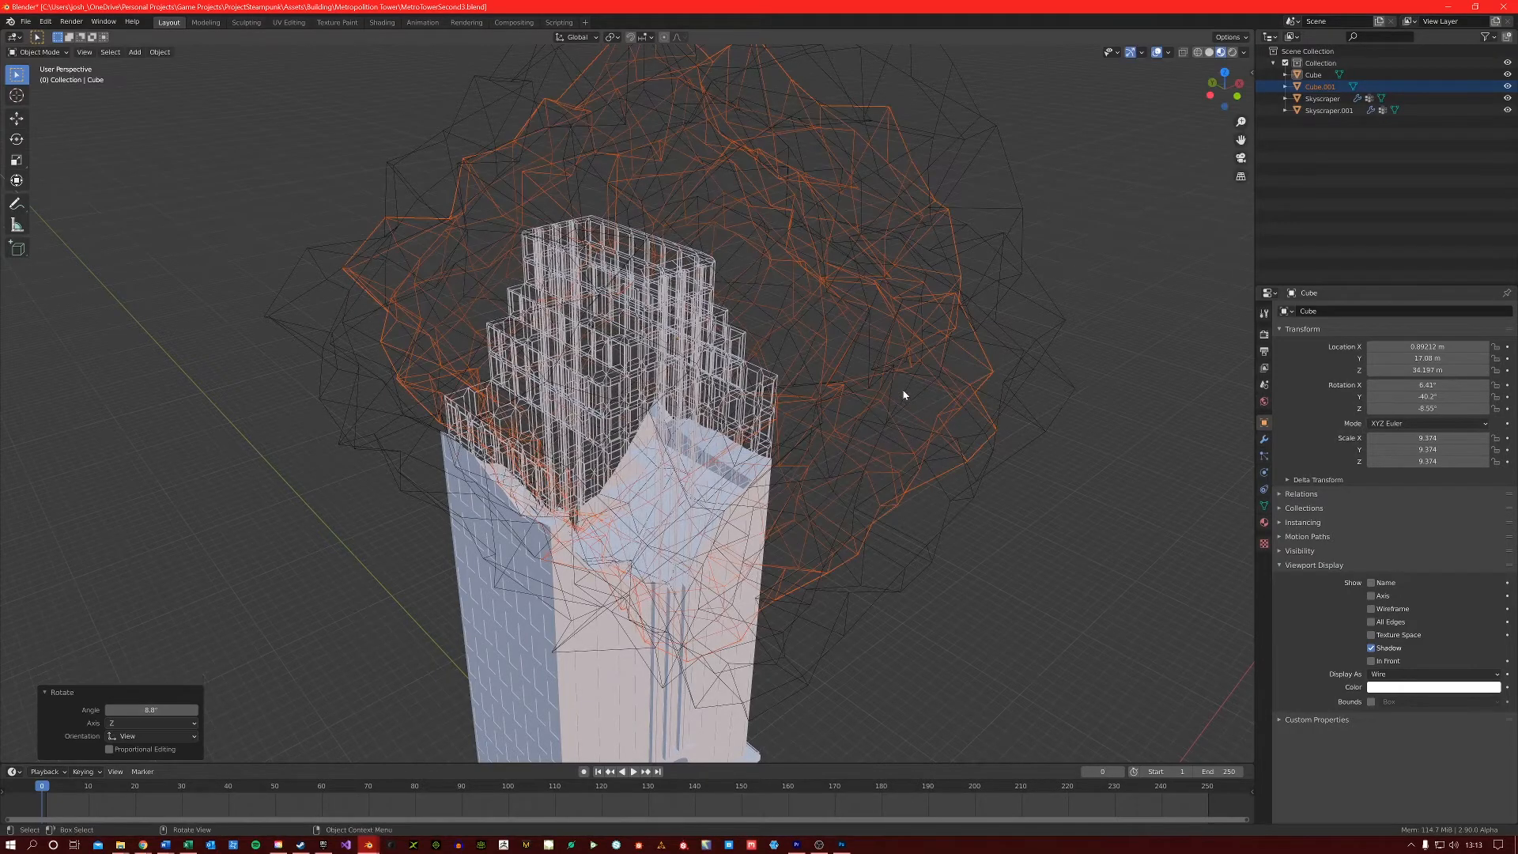
Add a Boolean modifier in Difference mode to the wireframe Skyscraper.001, with Cube.001 as the cutting object
{"action": "left_click", "coordinate": [1329, 110]}
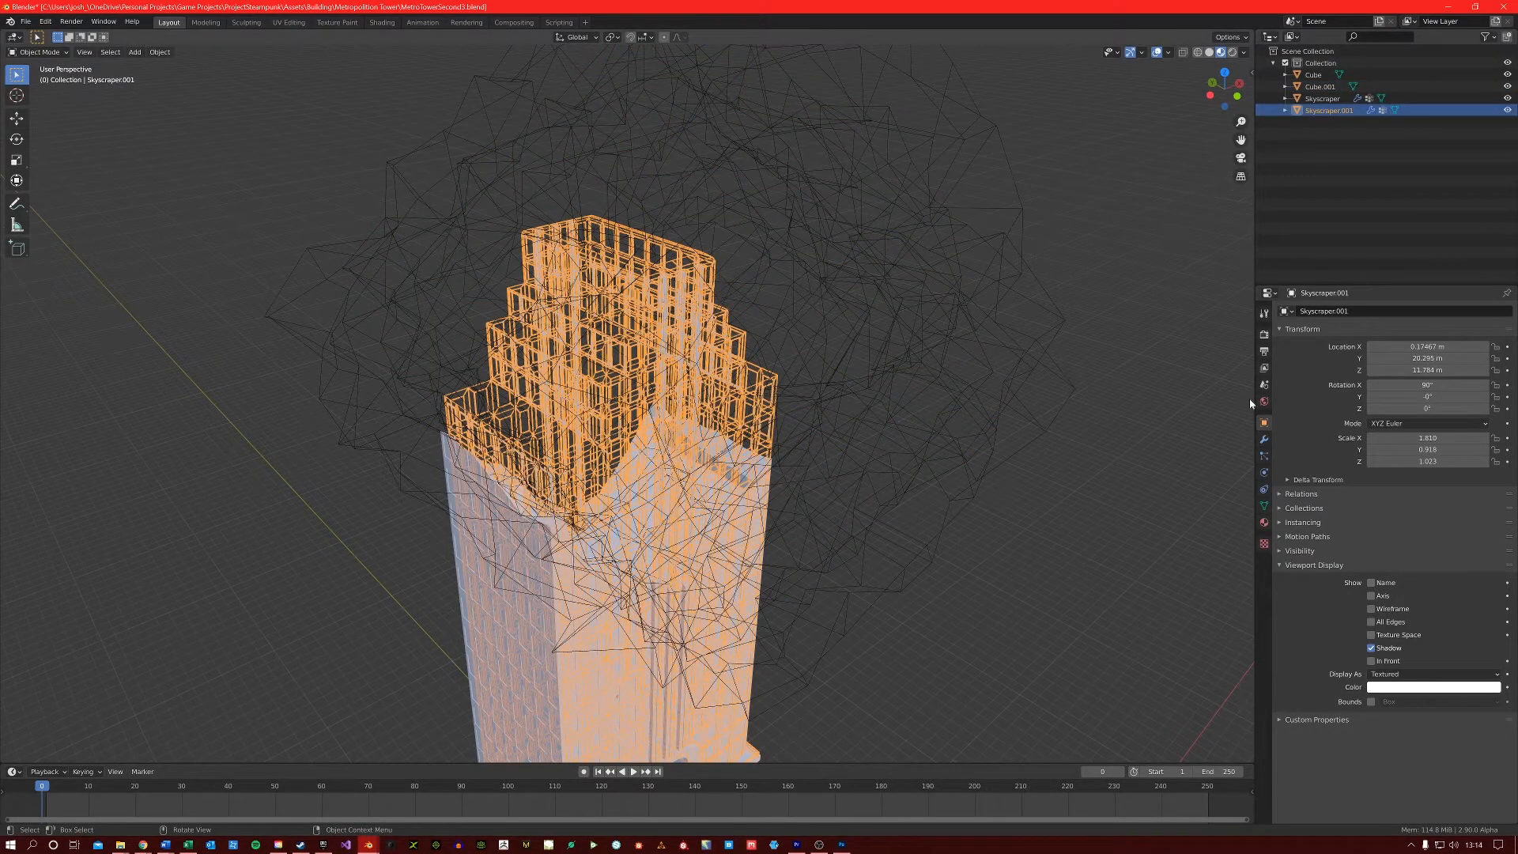
{"action": "left_click", "coordinate": [1263, 439]}
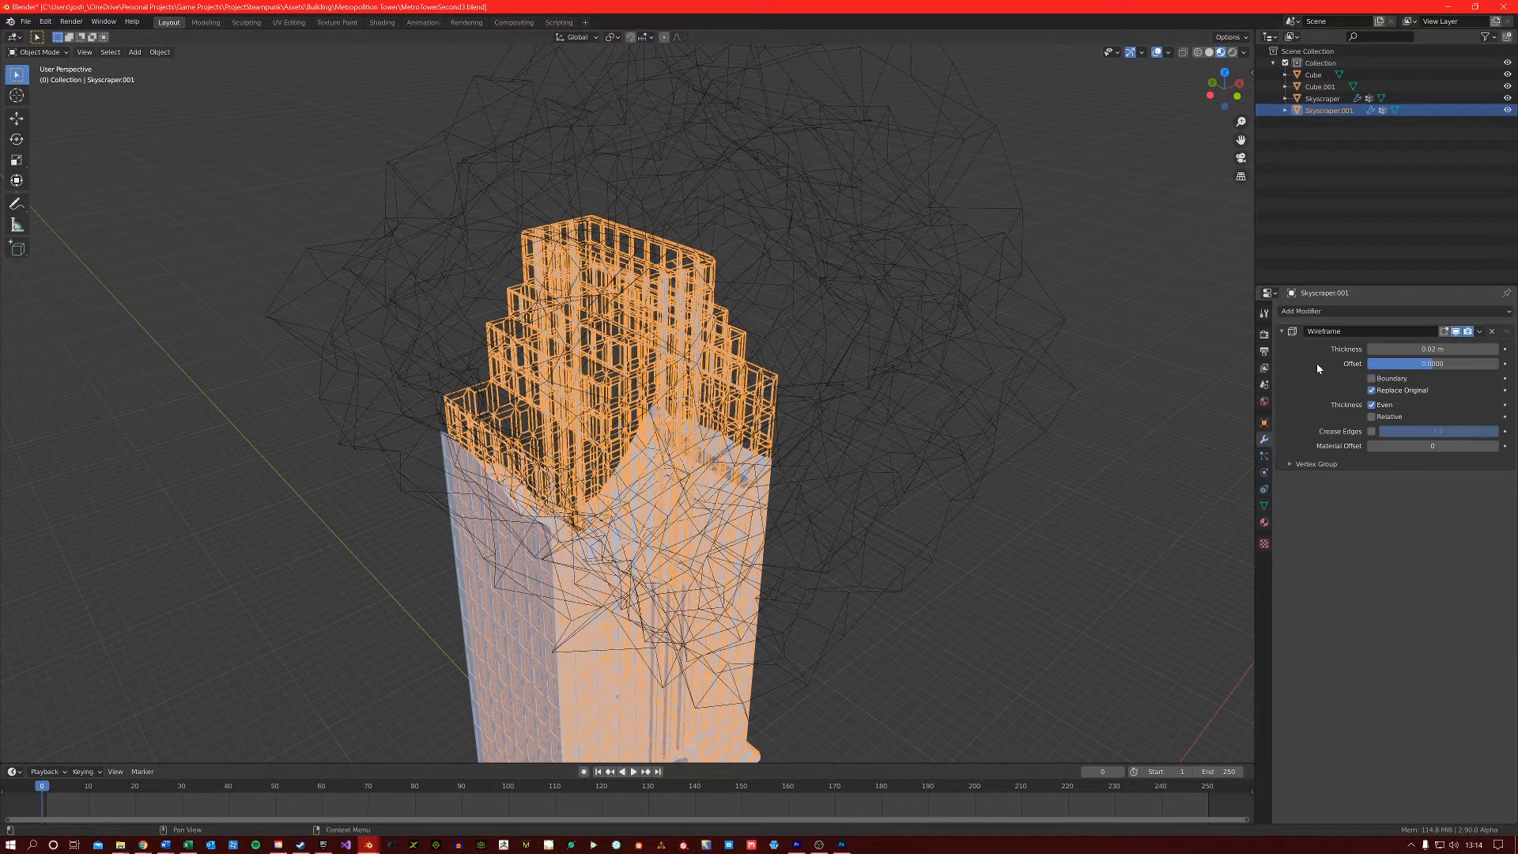
{"action": "left_click", "coordinate": [1360, 312]}
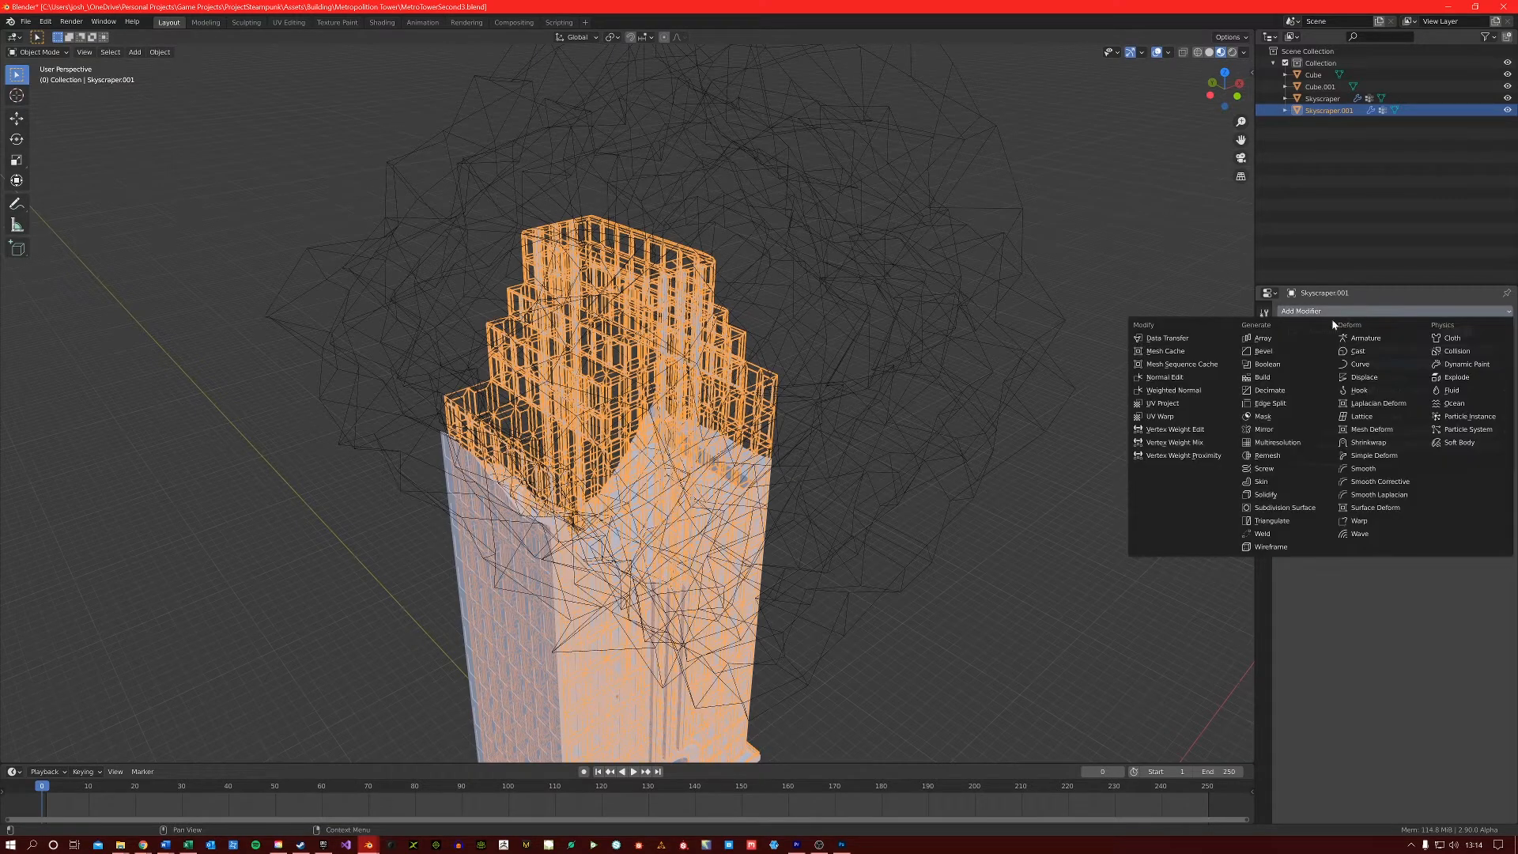
{"action": "left_click", "coordinate": [1293, 365]}
{"action": "left_click", "coordinate": [1413, 513]}
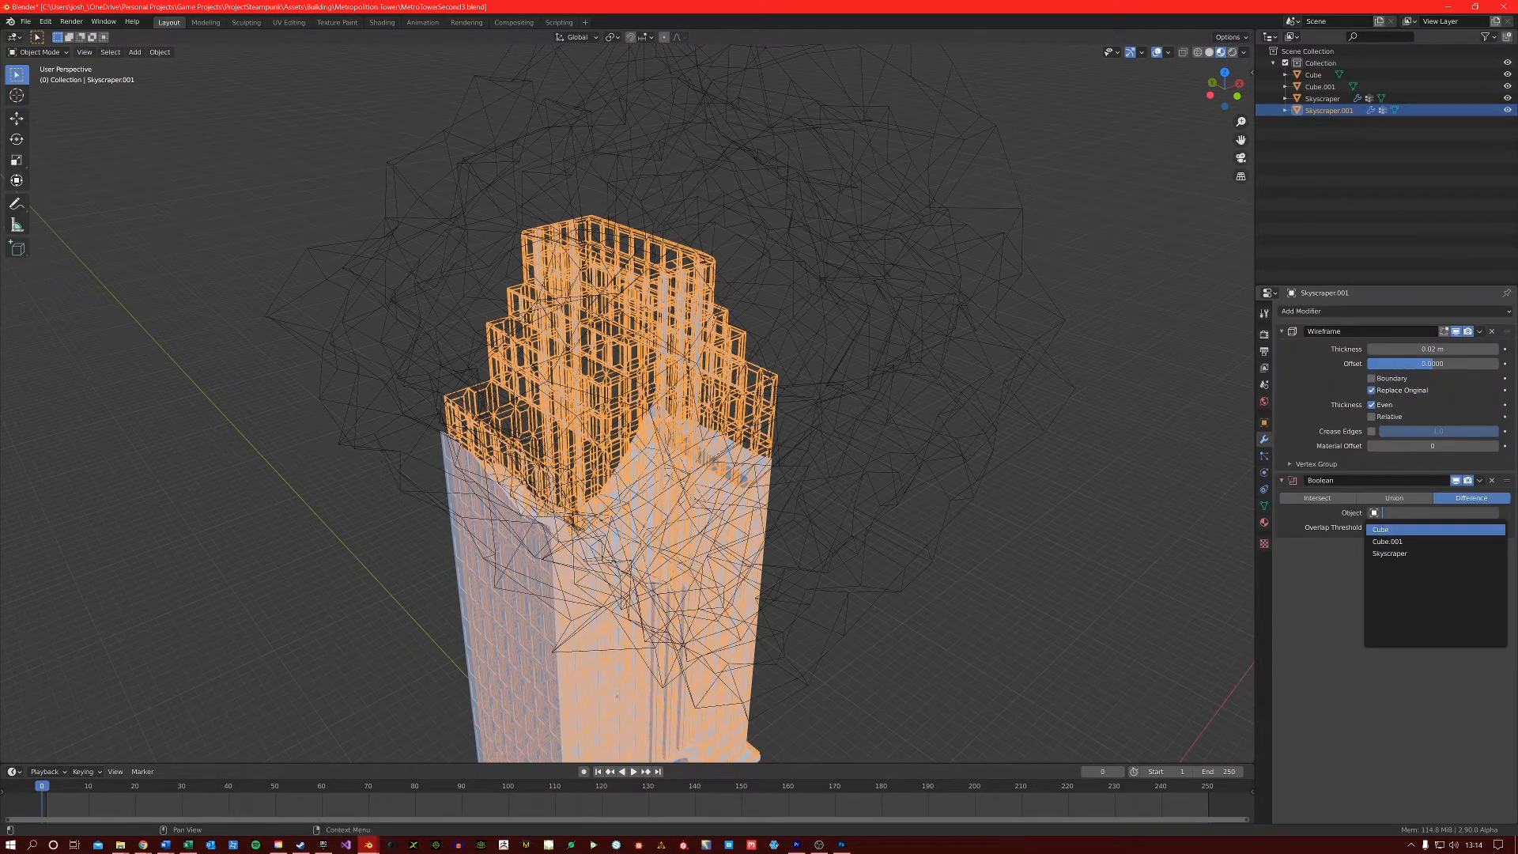
{"action": "left_click", "coordinate": [1406, 543]}
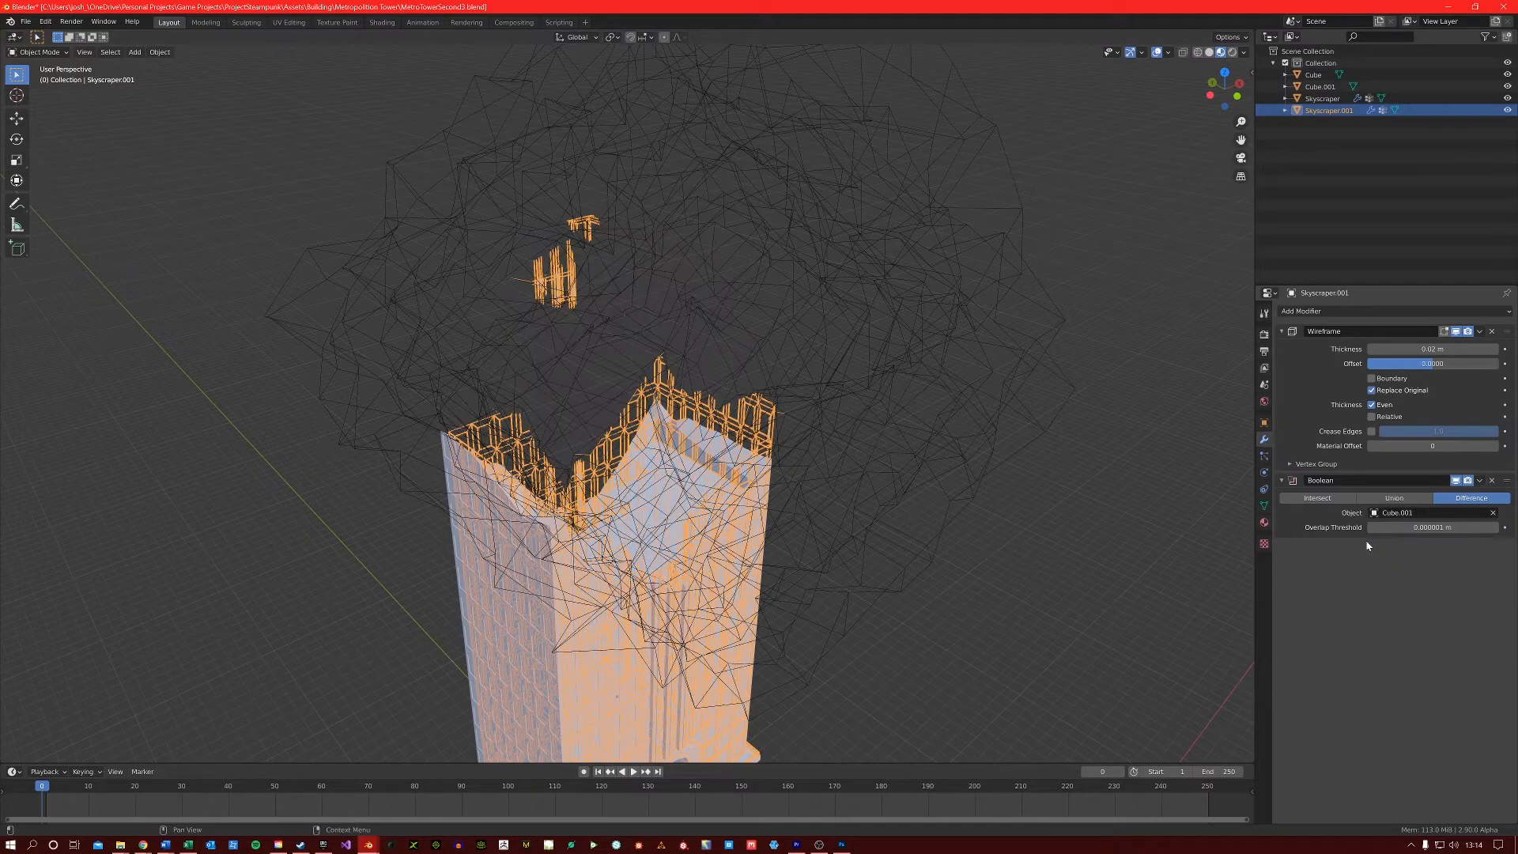
Move Cube.001 about -0.29 m in X, 1.30 m in Y and 0.34 m in Z to remove the floating wireframe fragments
{"action": "middle_click_drag", "start_coordinate": [827, 321], "coordinate": [798, 506]}
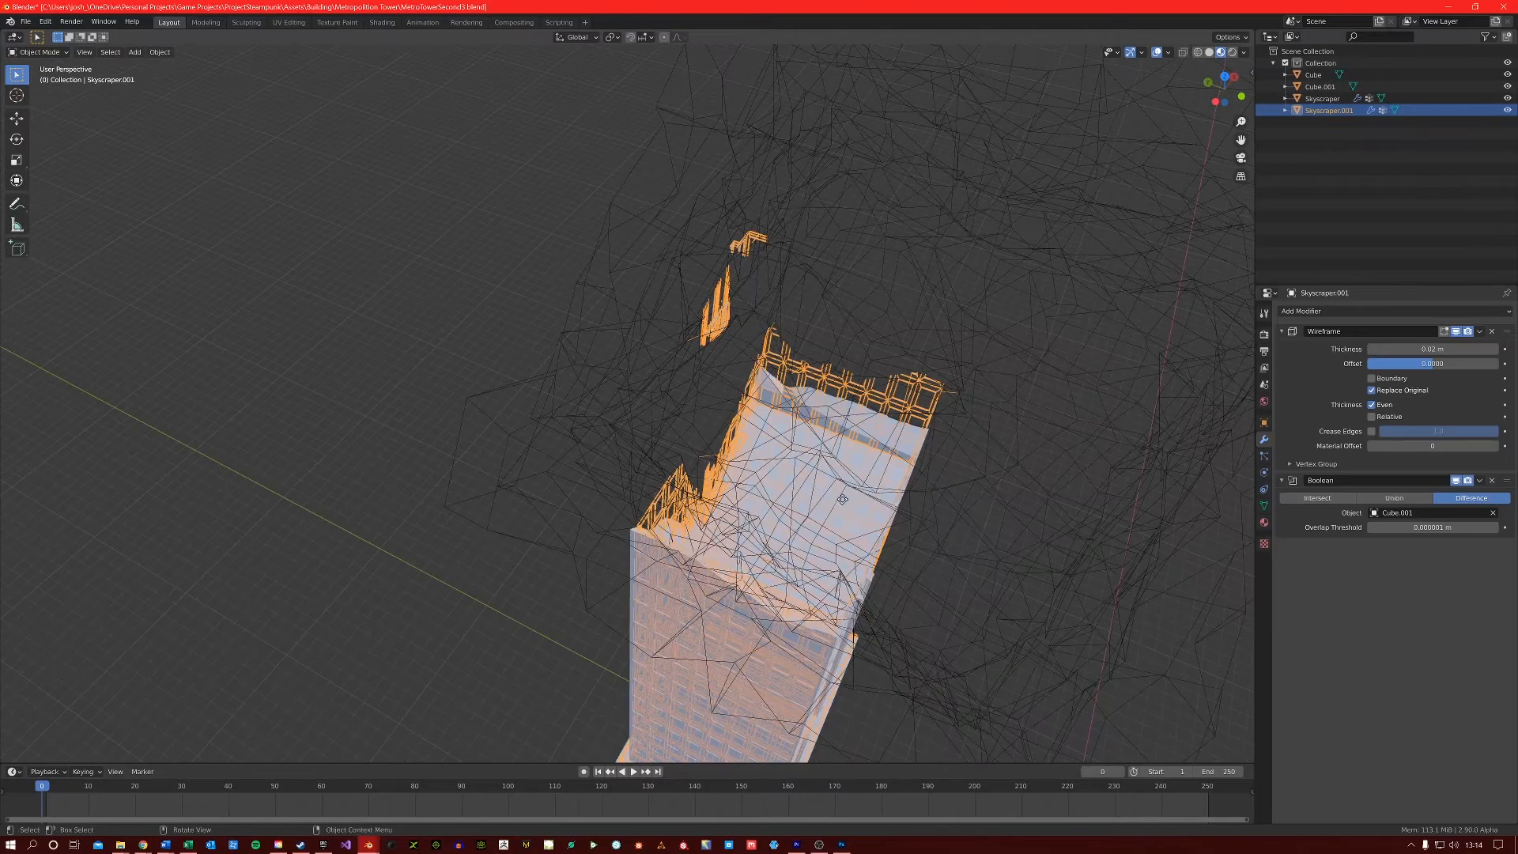
{"action": "left_click", "coordinate": [1322, 88]}
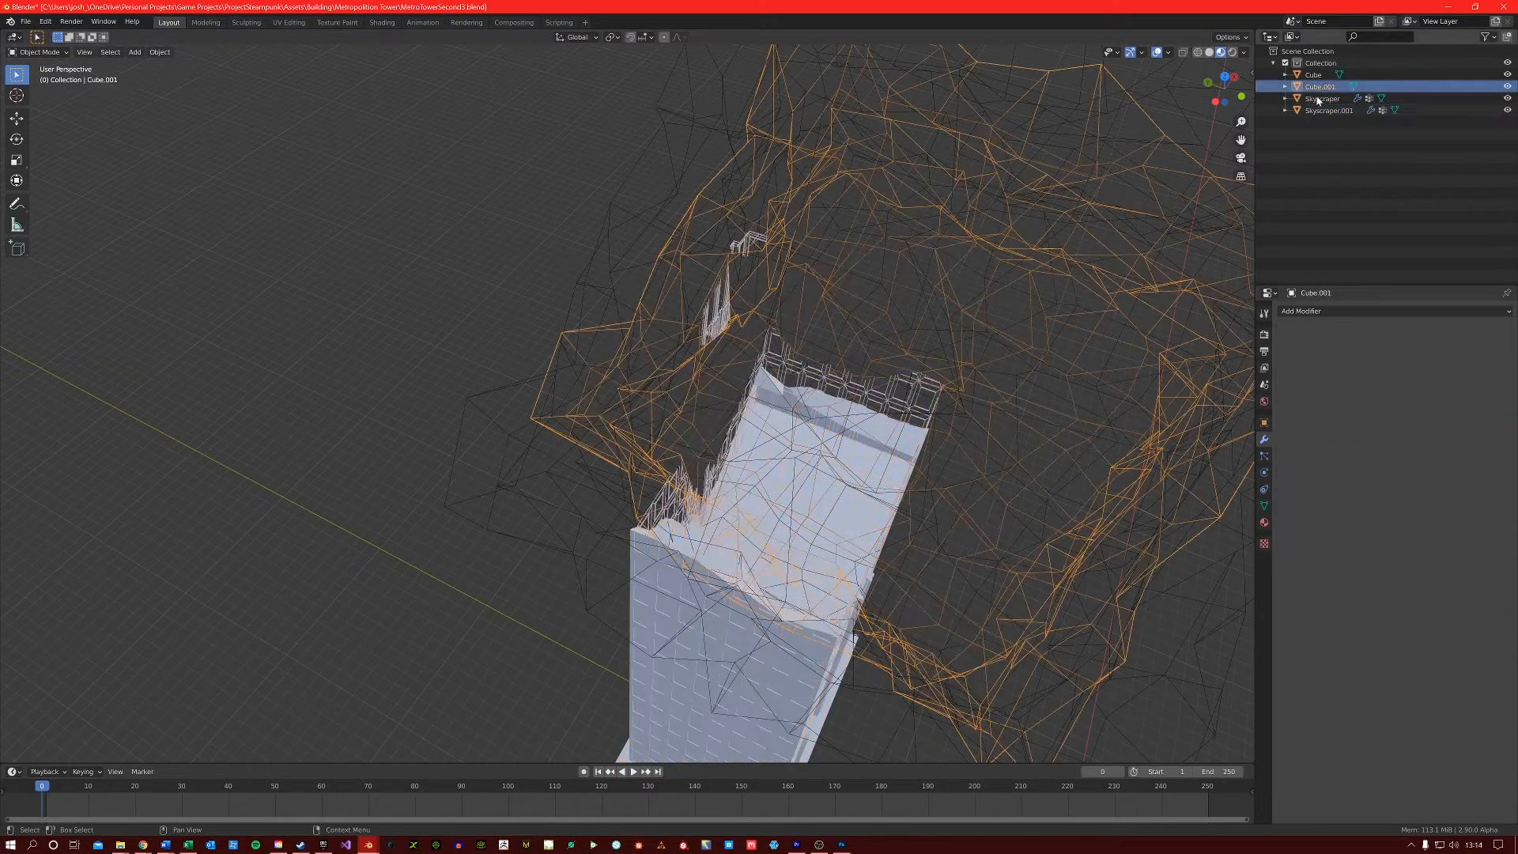
{"action": "key", "text": "g"}
{"action": "left_click", "coordinate": [1022, 508]}
Hide both cutter cubes and inspect the ruined tower
{"action": "middle_click_drag", "start_coordinate": [986, 498], "coordinate": [932, 468]}
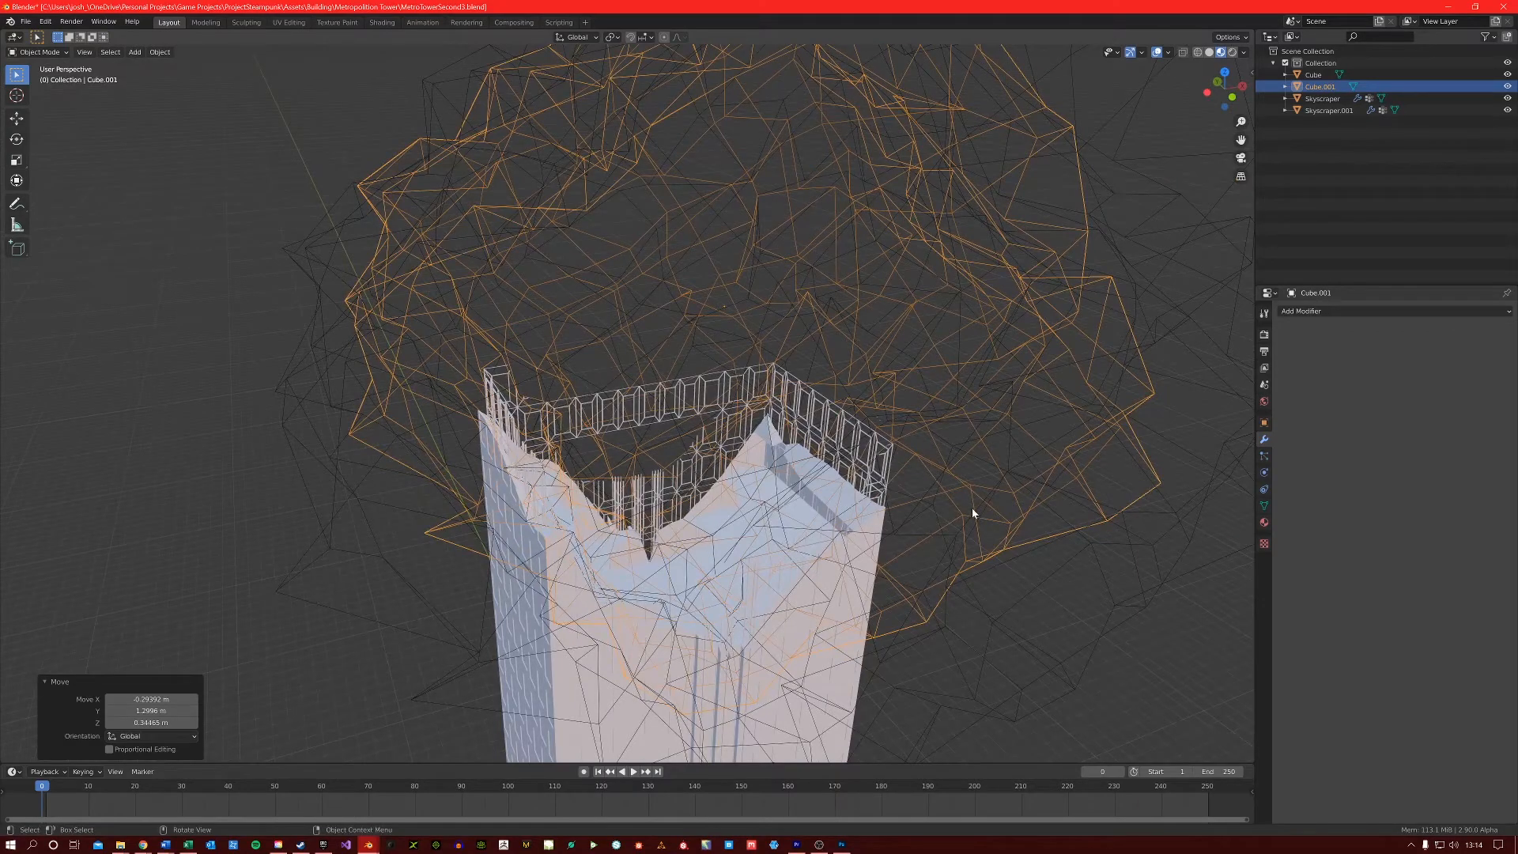
{"action": "key", "text": "h"}
{"action": "left_click", "coordinate": [993, 419]}
{"action": "key", "text": "h"}
{"action": "middle_click_drag", "start_coordinate": [985, 437], "coordinate": [872, 489]}
{"action": "middle_click_drag", "start_coordinate": [769, 542], "coordinate": [857, 478]}
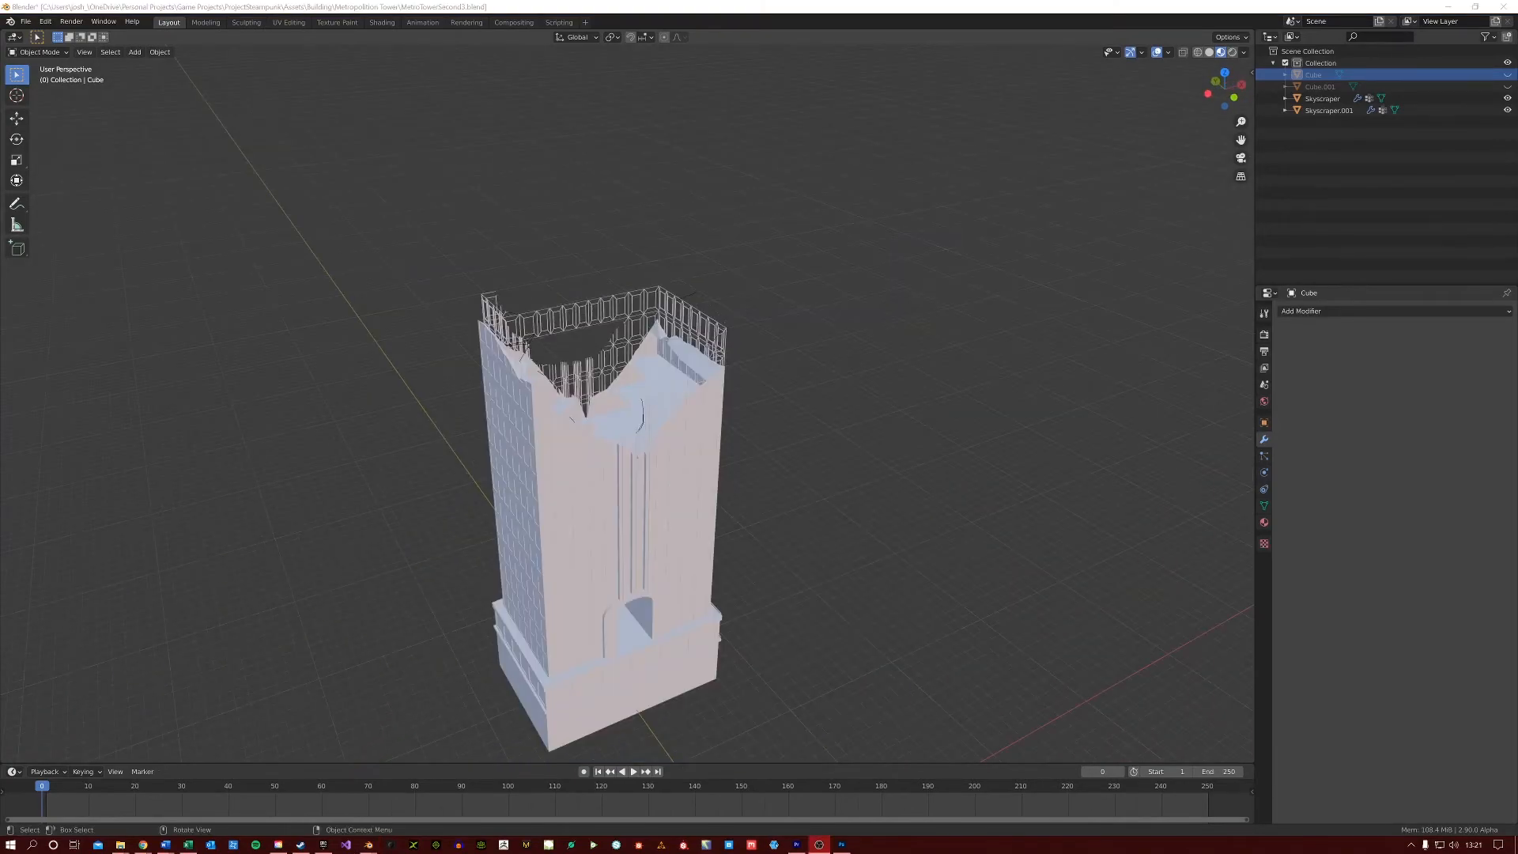